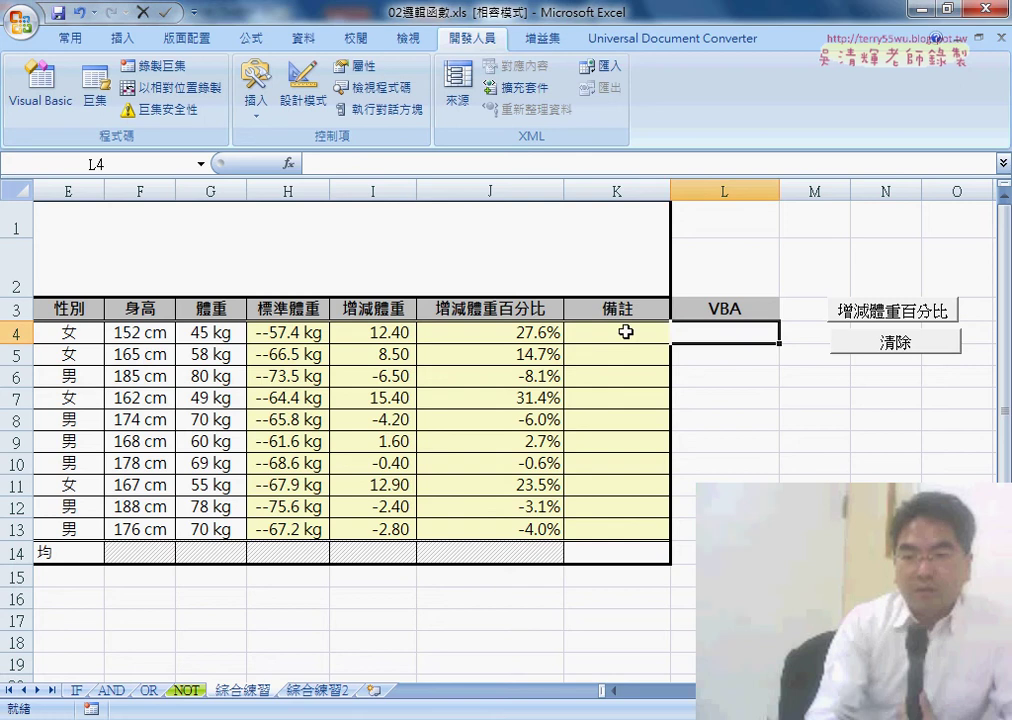
Select Remarks cell K4 and bring up Insert Function with the fx button
{"action": "left_click", "coordinate": [630, 333]}
{"action": "scroll", "coordinate": [500, 430], "scroll_direction": "left", "scroll_amount": 1}
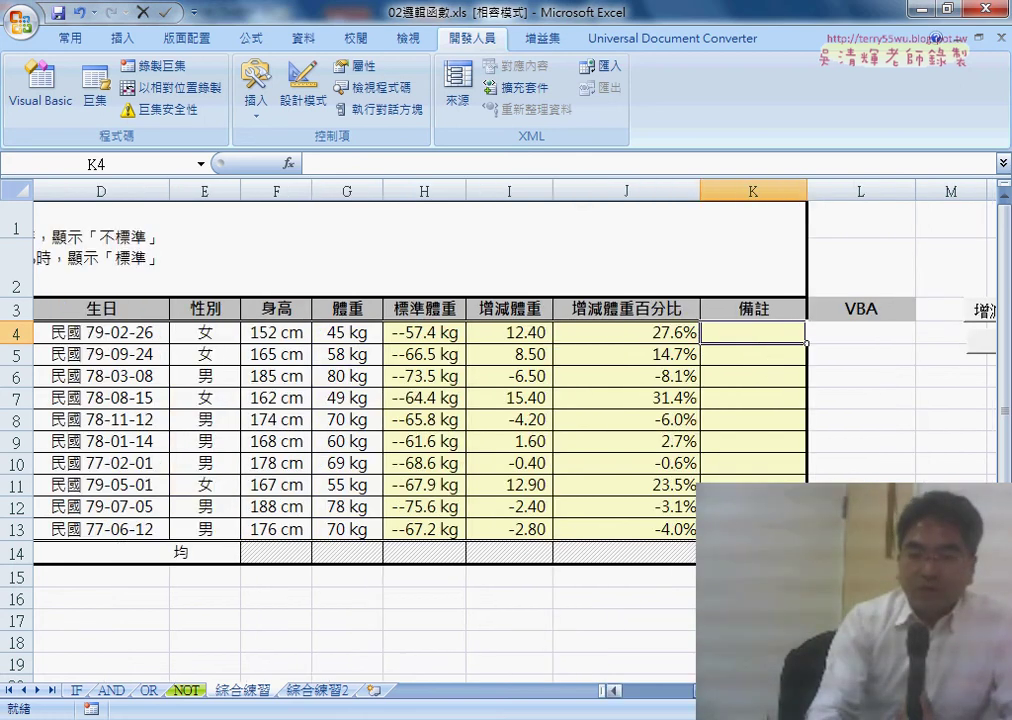
{"action": "scroll", "coordinate": [500, 430], "scroll_direction": "left", "scroll_amount": 1}
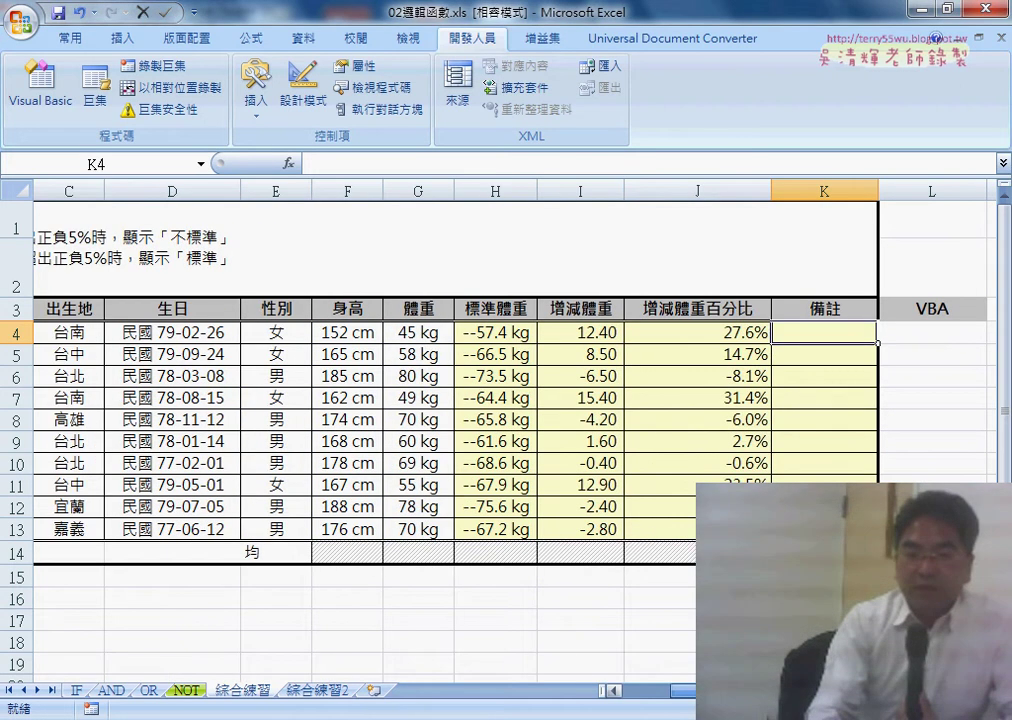
{"action": "scroll", "coordinate": [500, 430], "scroll_direction": "right", "scroll_amount": 1}
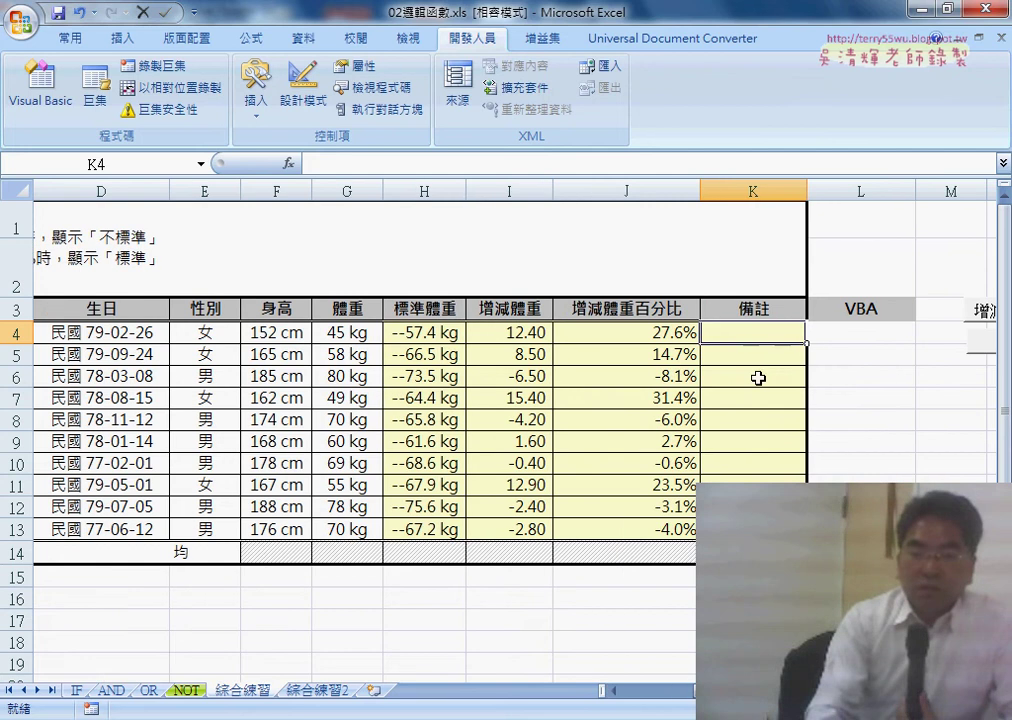
{"action": "left_click", "coordinate": [288, 163]}
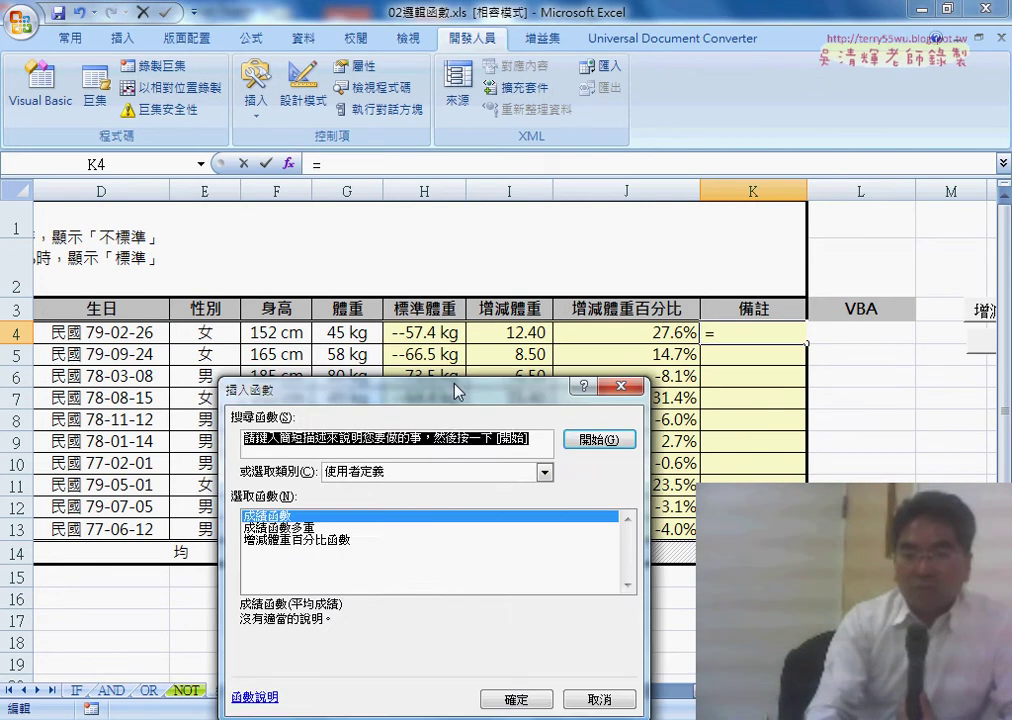
Pick IF from the 邏輯 category to start =IF( in K4
{"action": "left_click", "coordinate": [544, 472]}
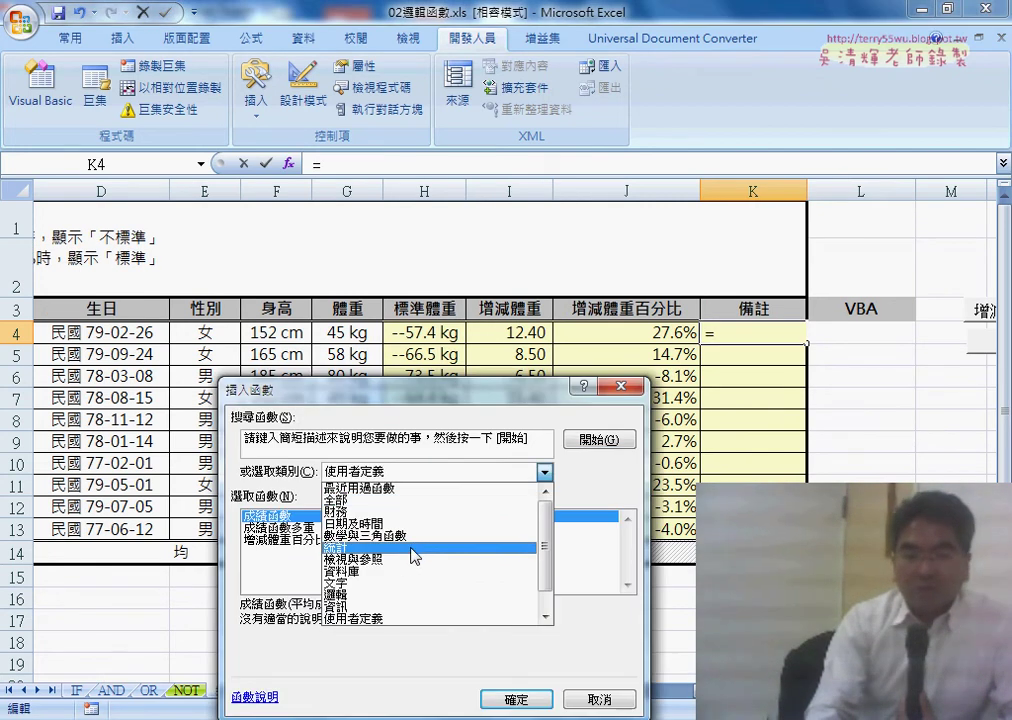
{"action": "left_click", "coordinate": [406, 595]}
{"action": "double_click", "coordinate": [272, 541]}
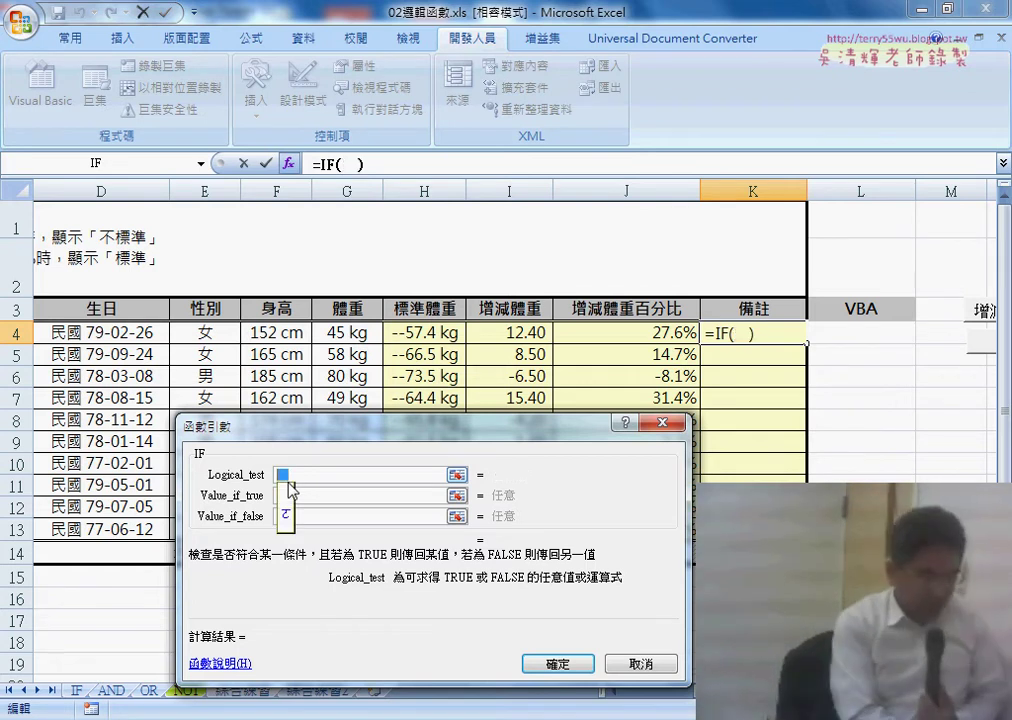
Enter the logical test or(J4>5%,J4<-5%) by clicking J4 for each condition
{"action": "type", "text": "or("}
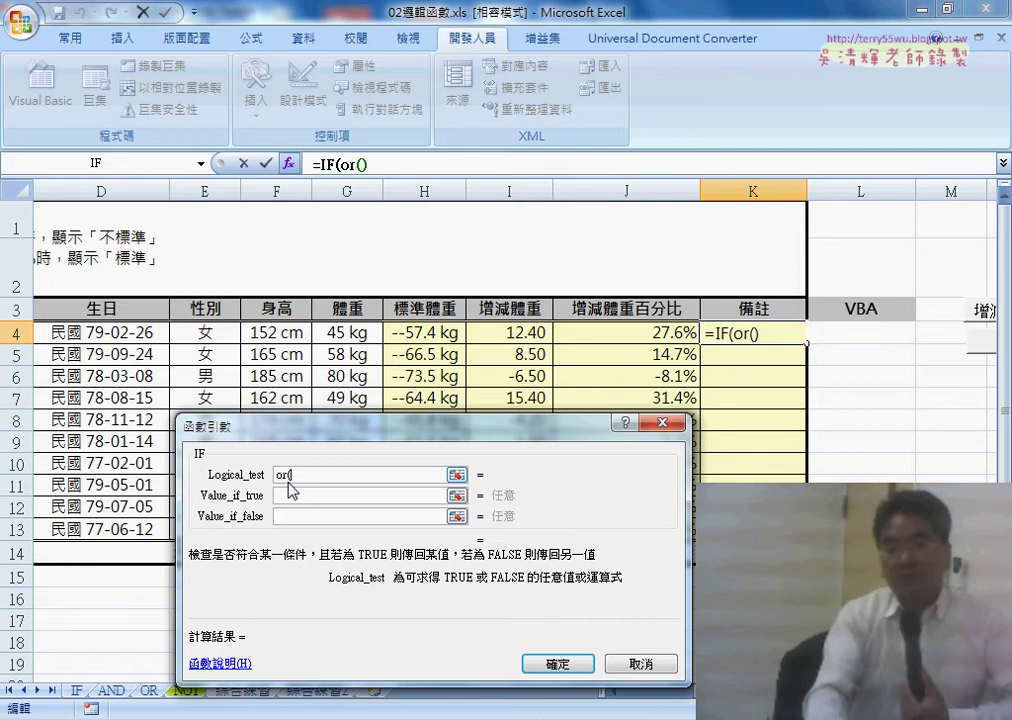
{"action": "left_click", "coordinate": [659, 340]}
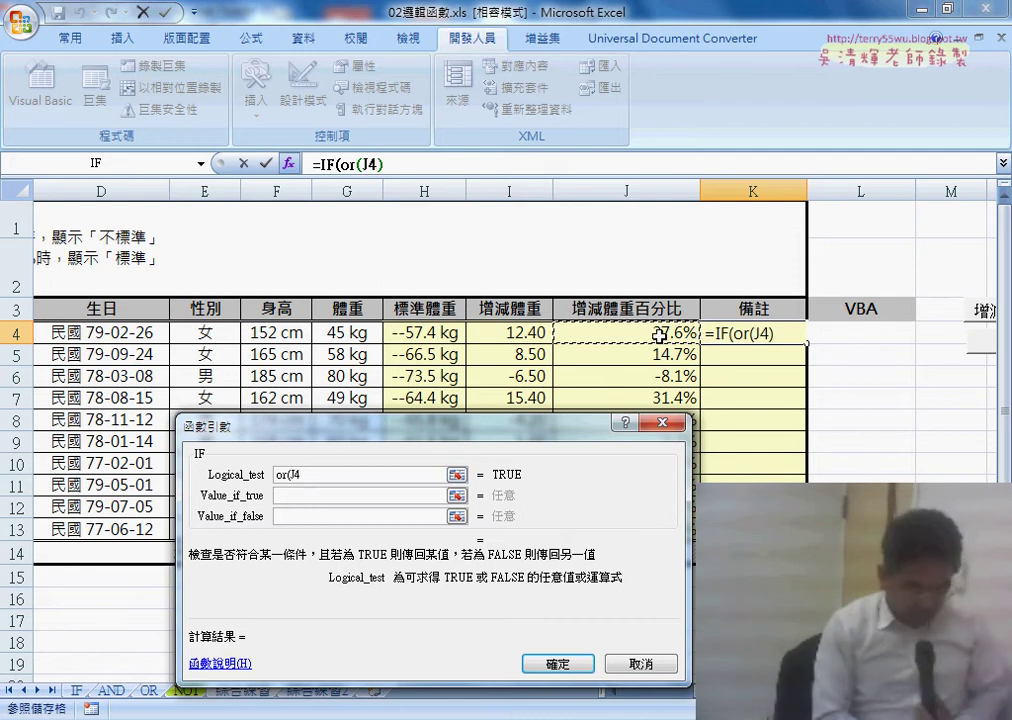
{"action": "type", "text": ">"}
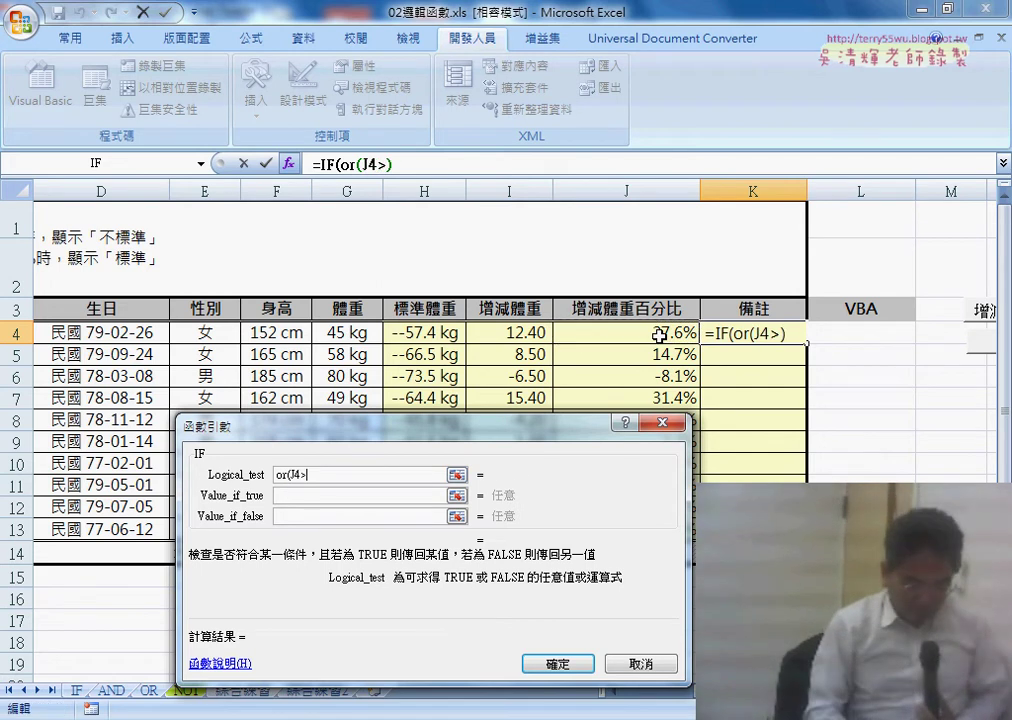
{"action": "type", "text": "5"}
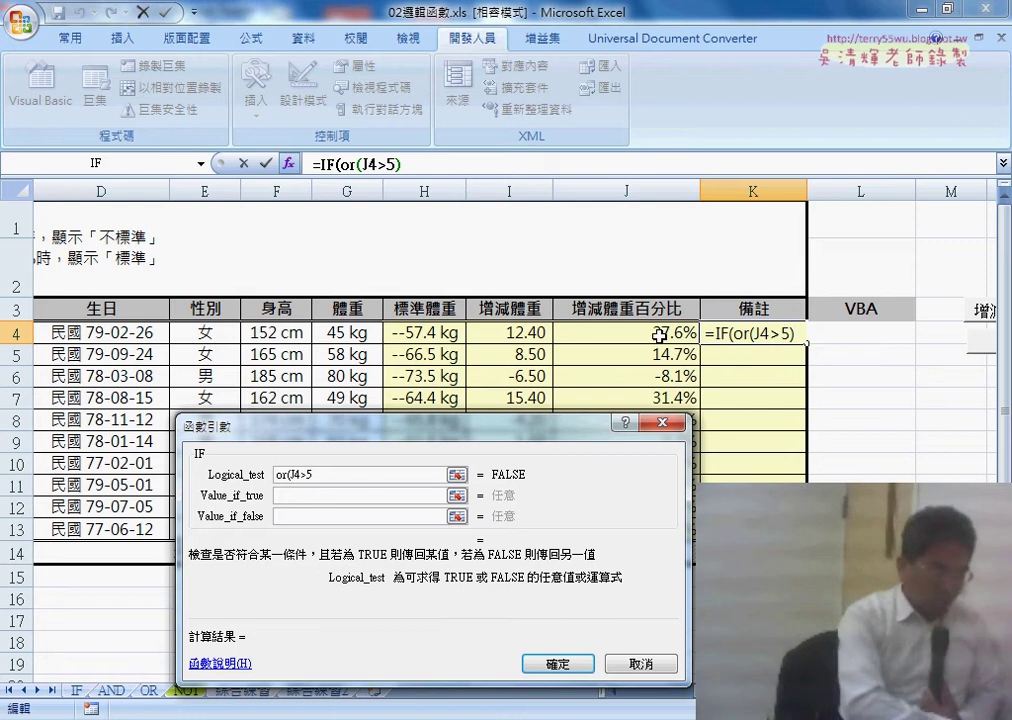
{"action": "type", "text": "%"}
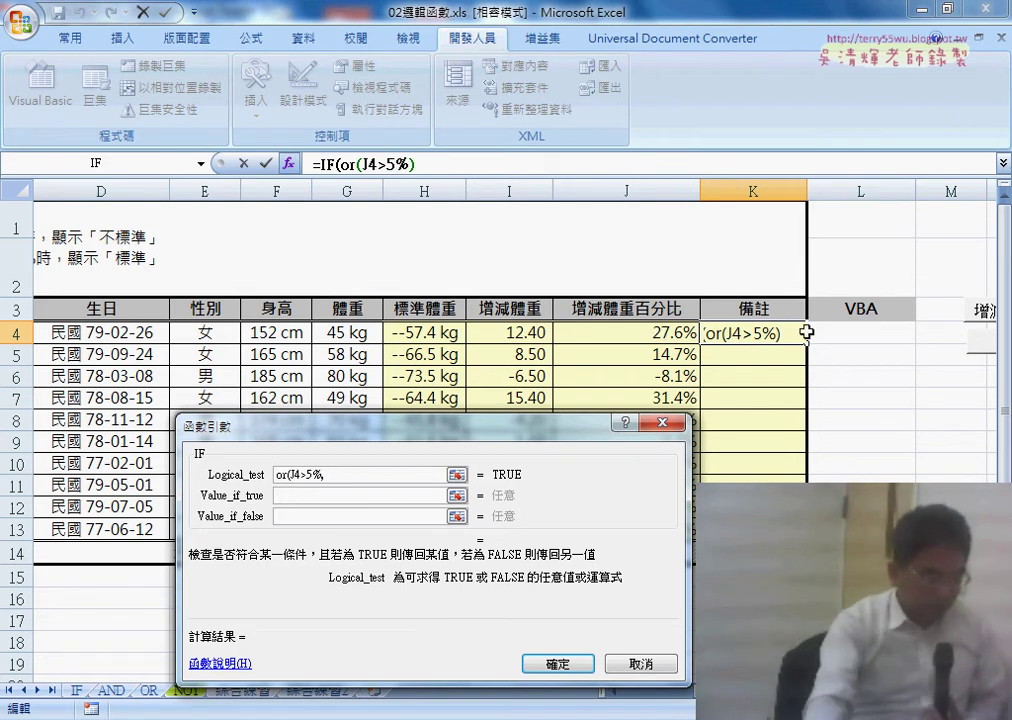
{"action": "left_click", "coordinate": [638, 333]}
{"action": "type", "text": "<"}
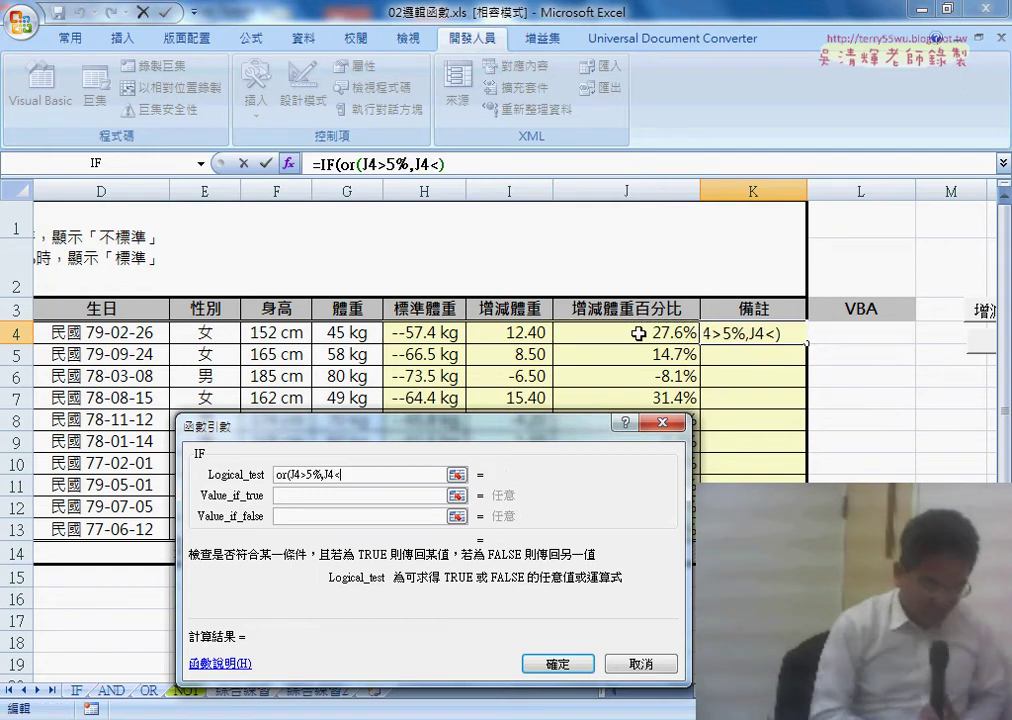
{"action": "type", "text": "-5"}
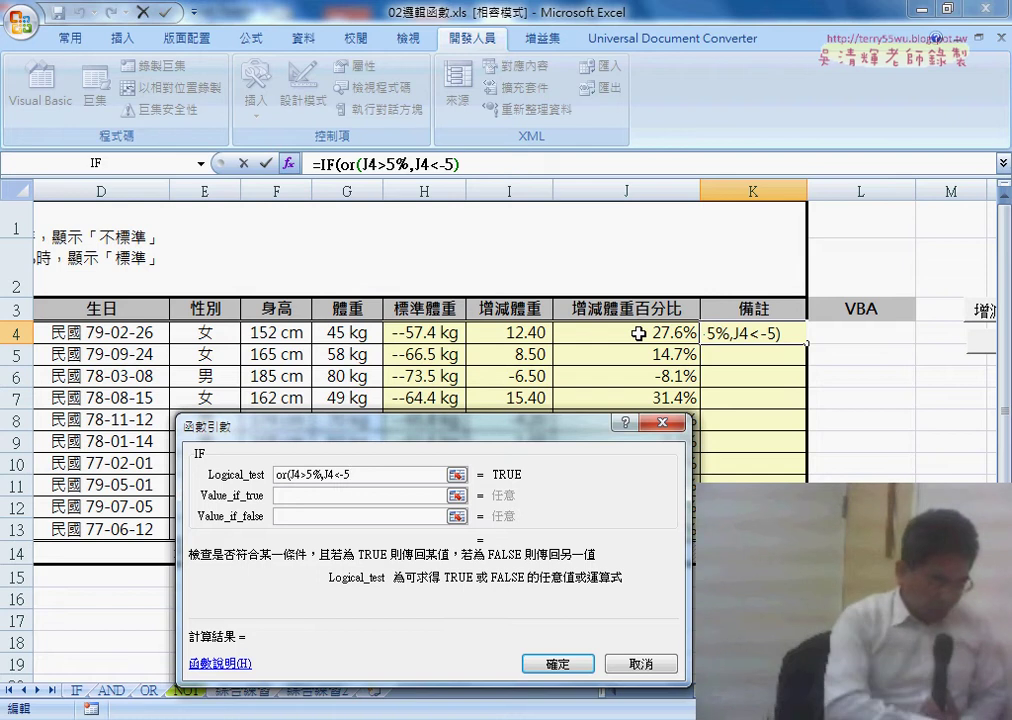
{"action": "type", "text": "%"}
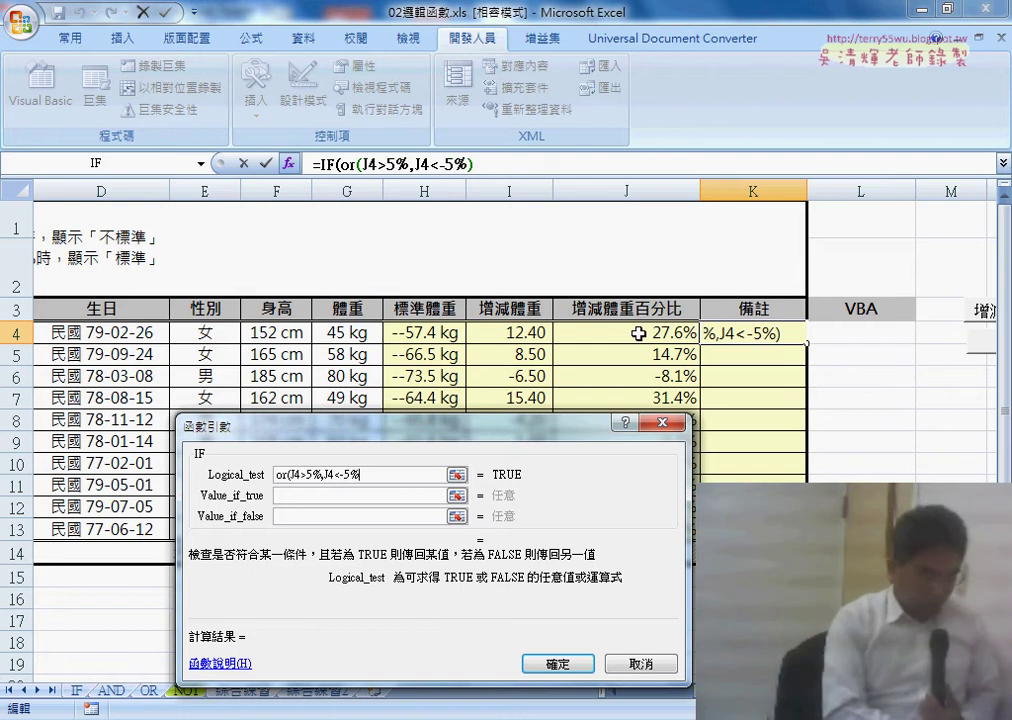
{"action": "type", "text": ")"}
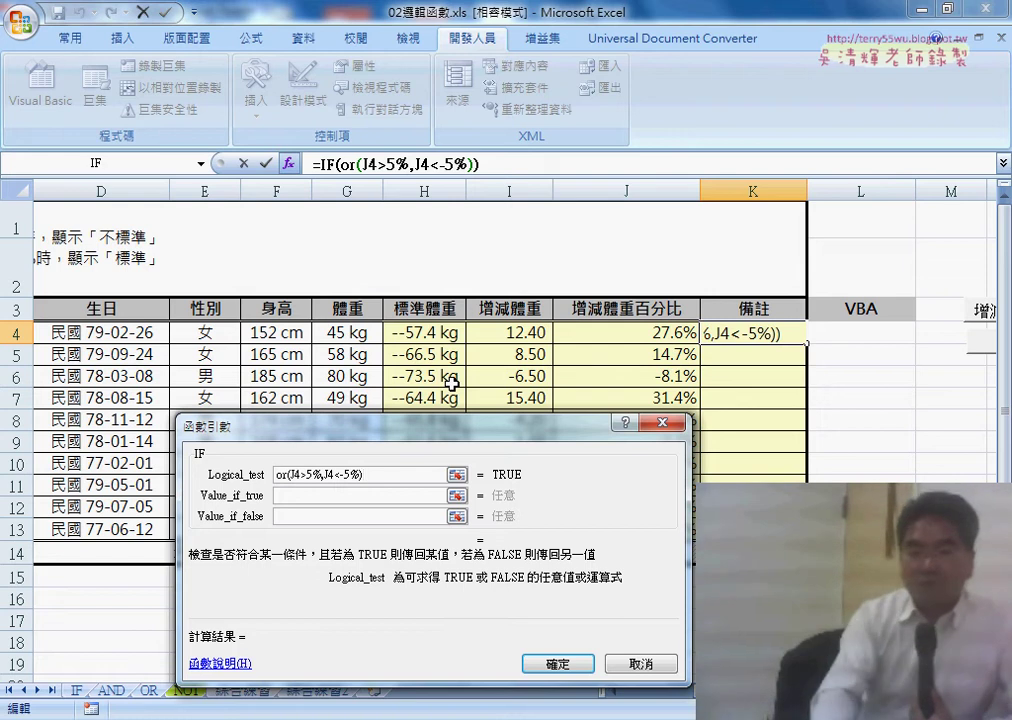
Set Value_if_true to 不標準 and Value_if_false to 標準, then confirm the formula
{"action": "left_click", "coordinate": [343, 495]}
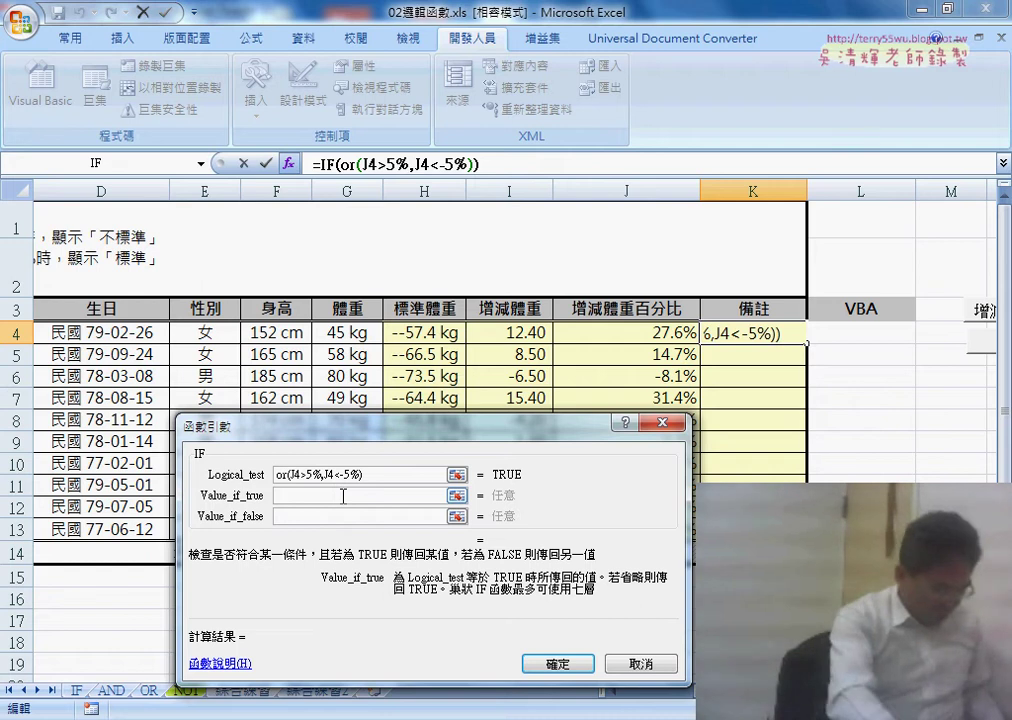
{"action": "type", "text": "不"}
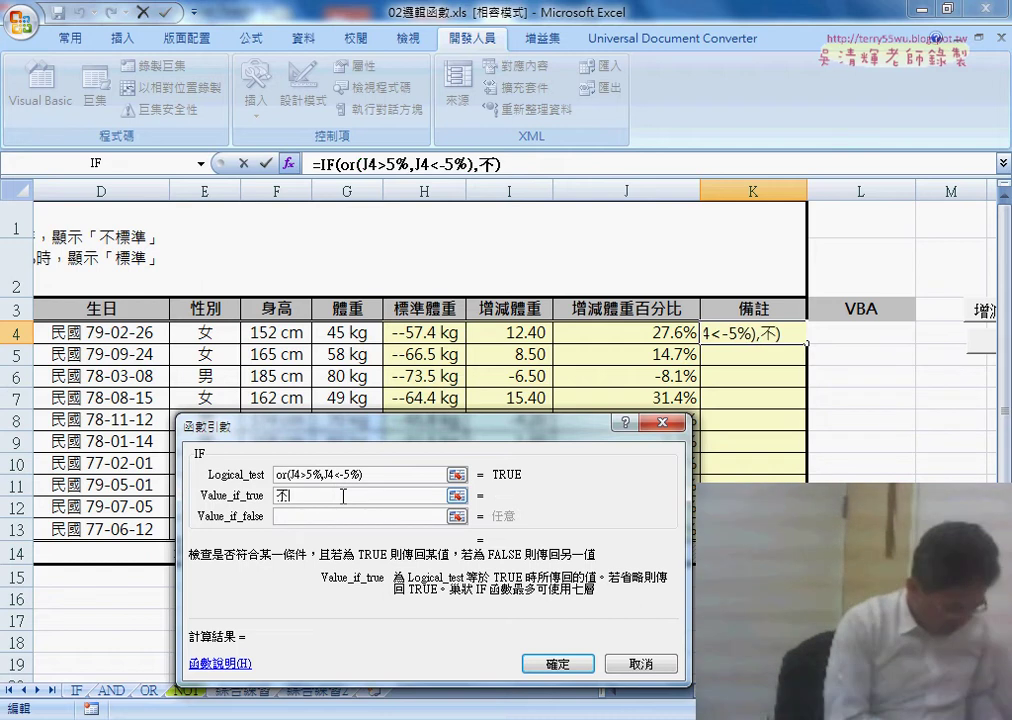
{"action": "type", "text": "標準"}
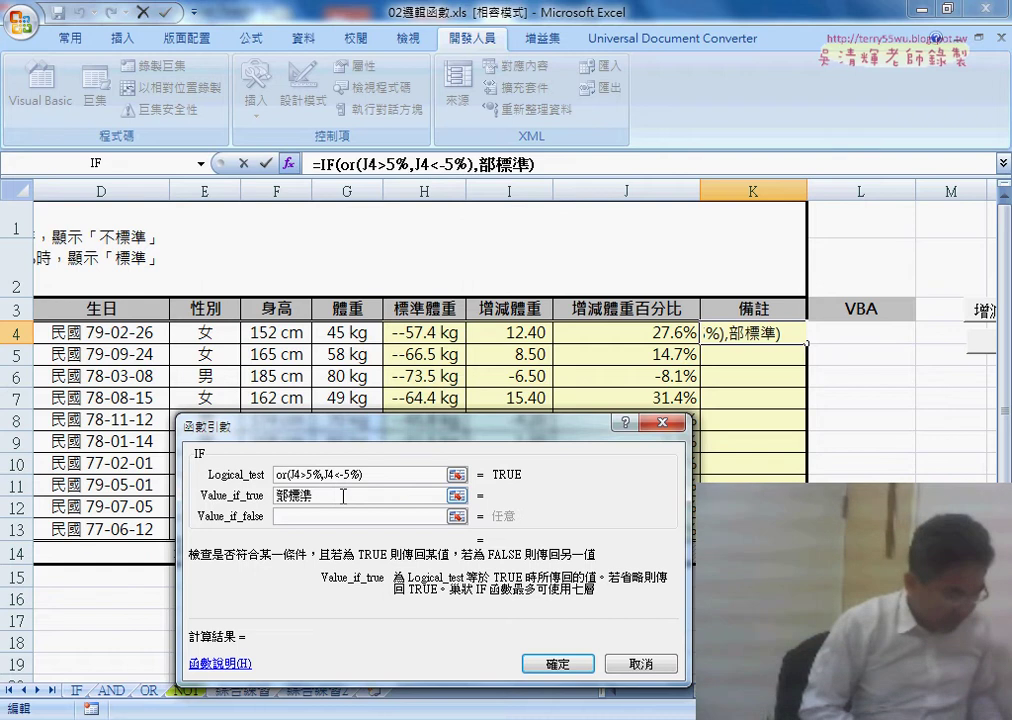
{"action": "key", "text": "Down"}
{"action": "key", "text": "2"}
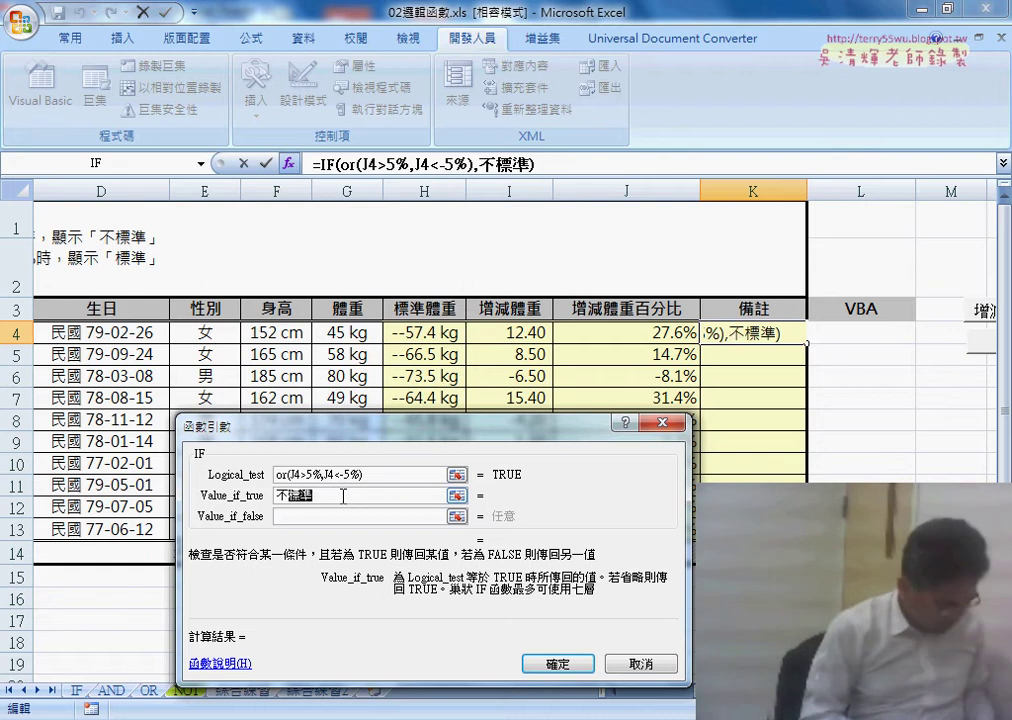
{"action": "key", "text": "Tab"}
{"action": "type", "text": "標準"}
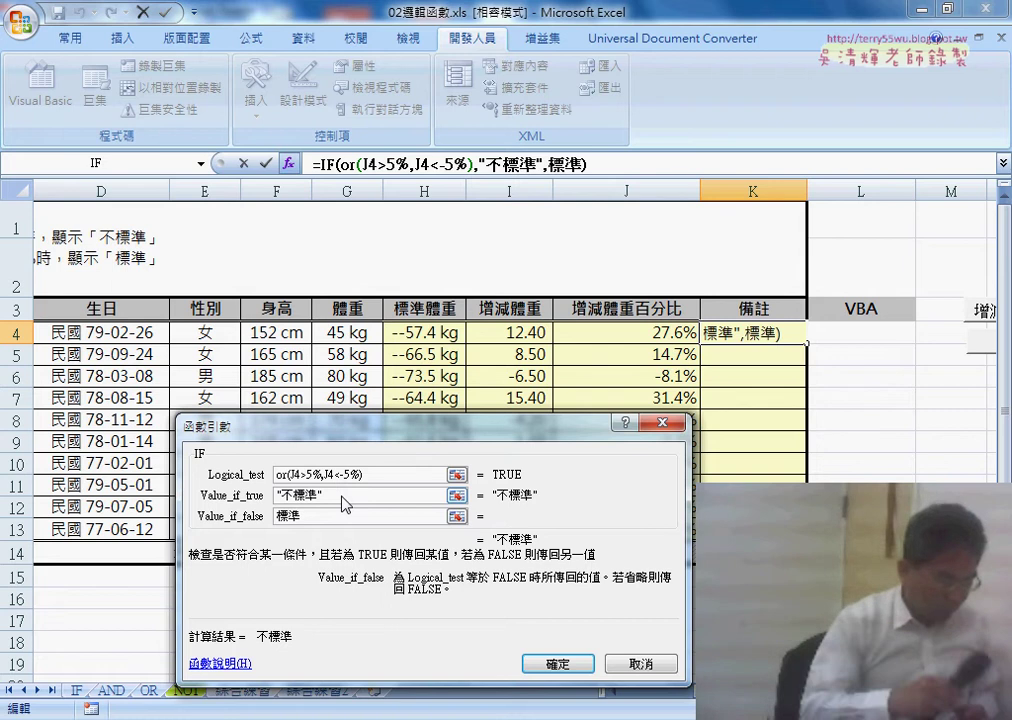
{"action": "left_click", "coordinate": [342, 497]}
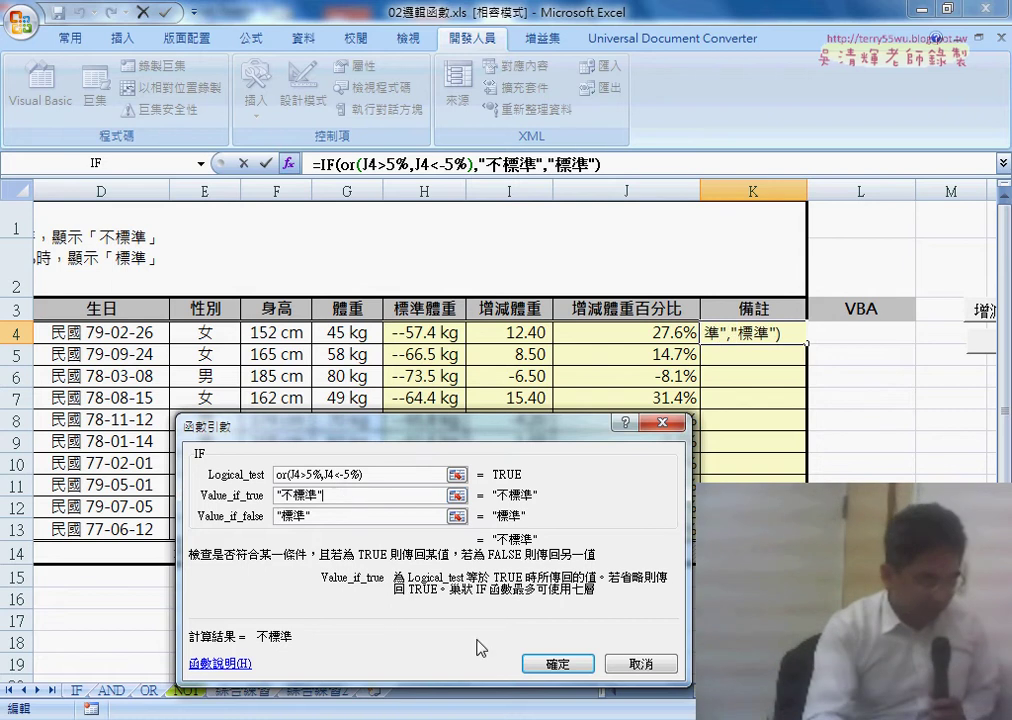
{"action": "left_click", "coordinate": [556, 663]}
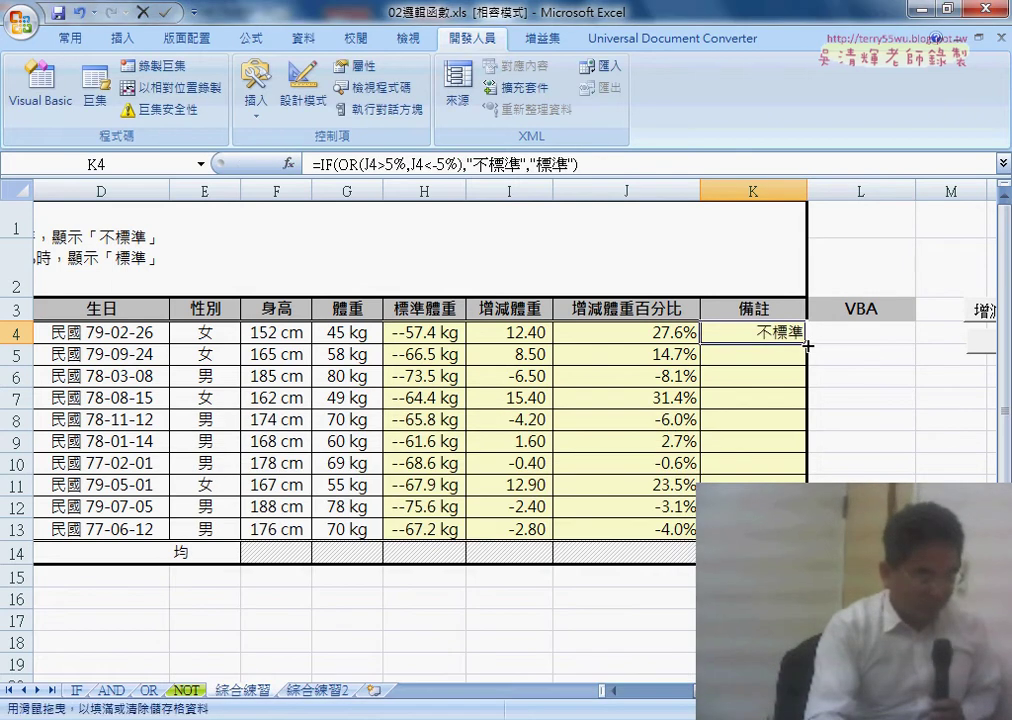
Fill K4's formula down to K13 and check remarks and formulas against column J
{"action": "left_click_drag", "start_coordinate": [806, 344], "coordinate": [806, 529]}
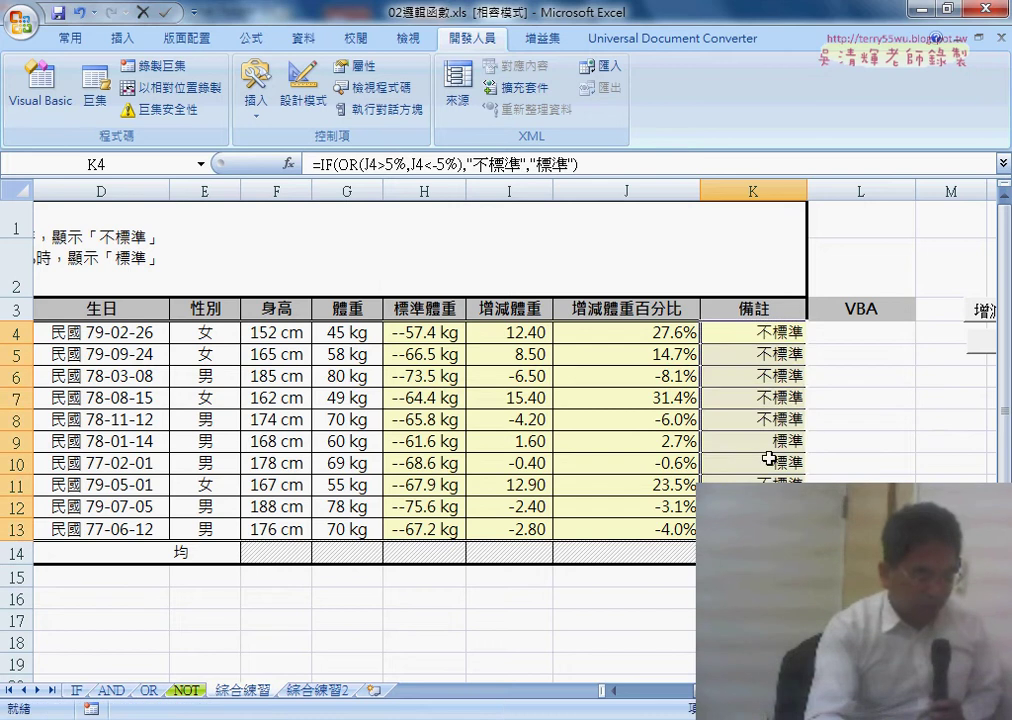
{"action": "left_click_drag", "start_coordinate": [768, 441], "coordinate": [674, 461]}
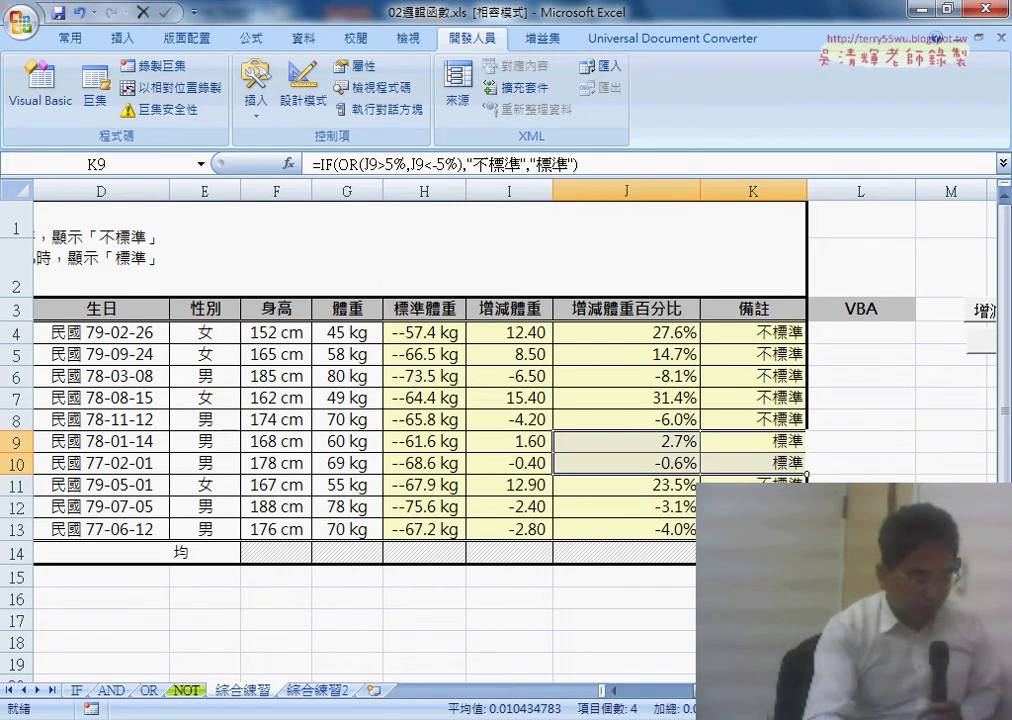
{"action": "left_click_drag", "start_coordinate": [760, 529], "coordinate": [689, 506]}
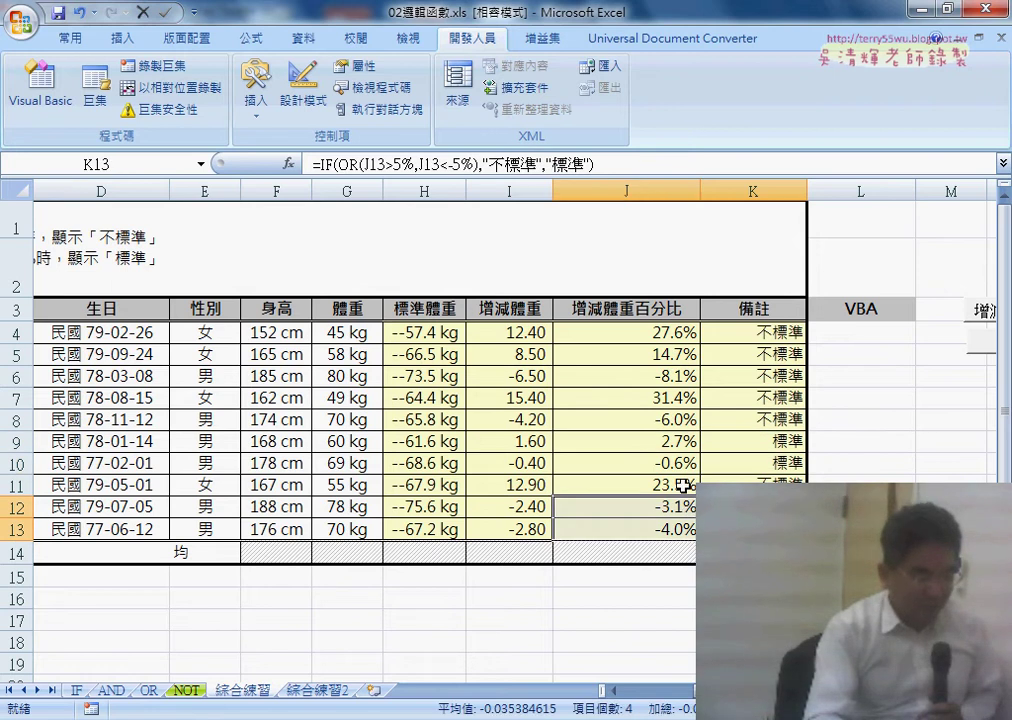
{"action": "left_click", "coordinate": [760, 481]}
{"action": "left_click", "coordinate": [771, 332]}
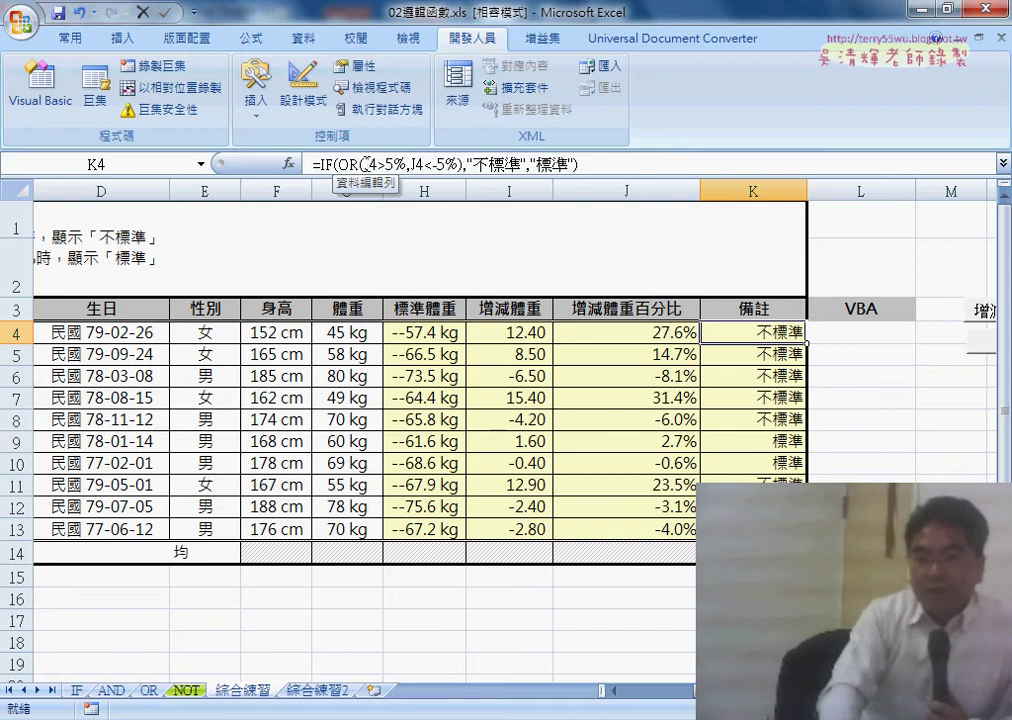
{"action": "left_click_drag", "start_coordinate": [364, 164], "coordinate": [459, 164]}
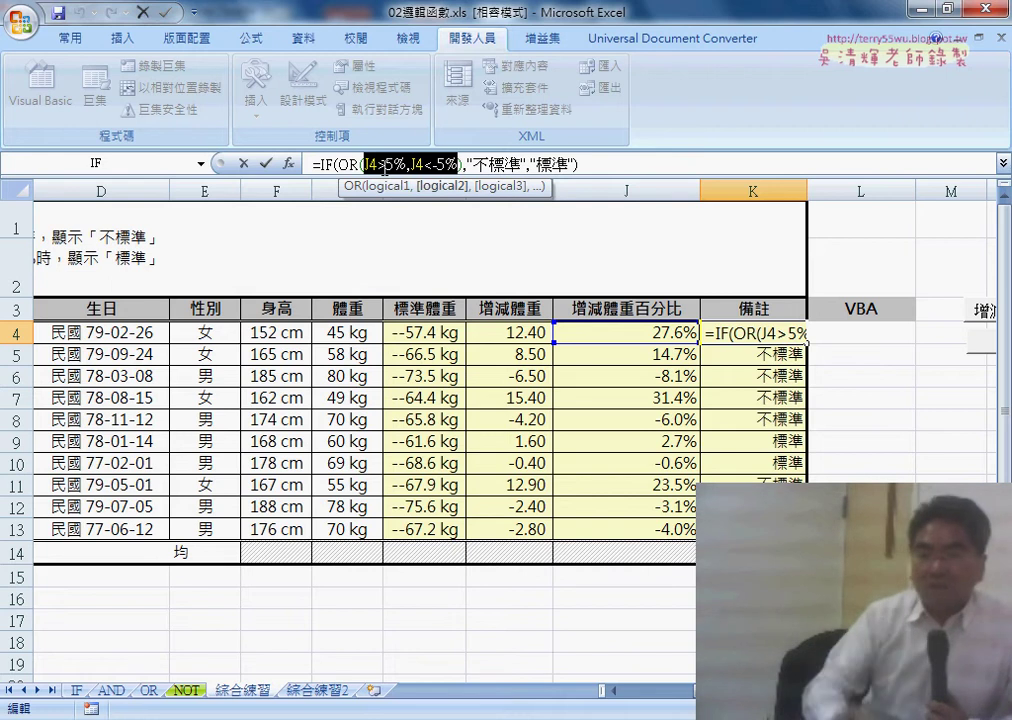
Reopen K4's IF arguments and select the OR name in the logical test
{"action": "left_click", "coordinate": [343, 164]}
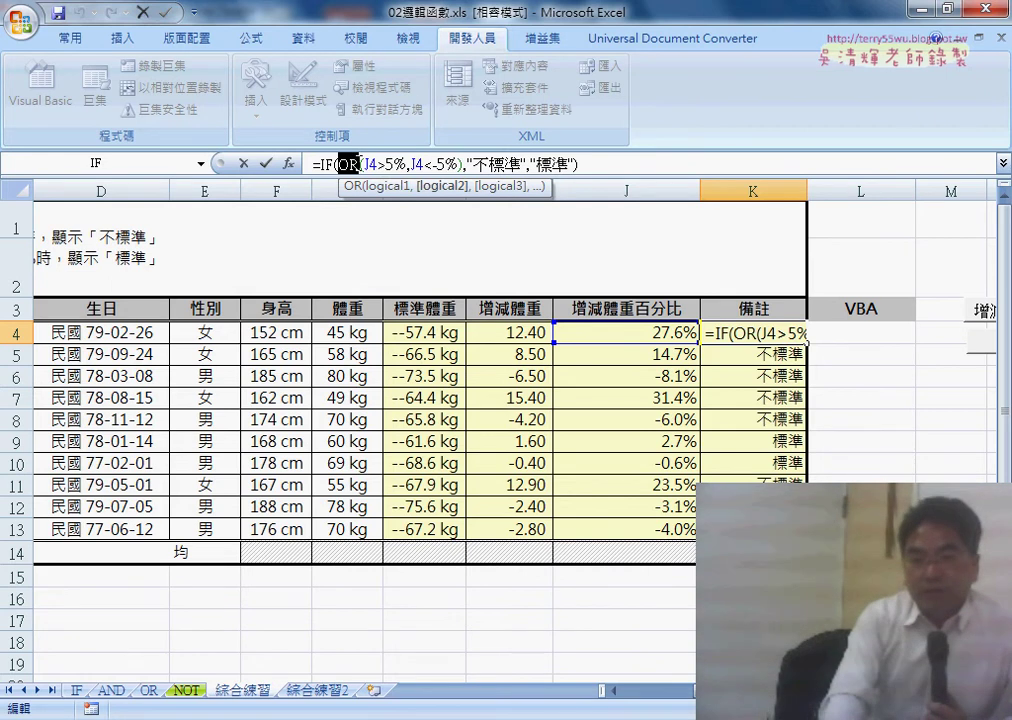
{"action": "left_click", "coordinate": [288, 163]}
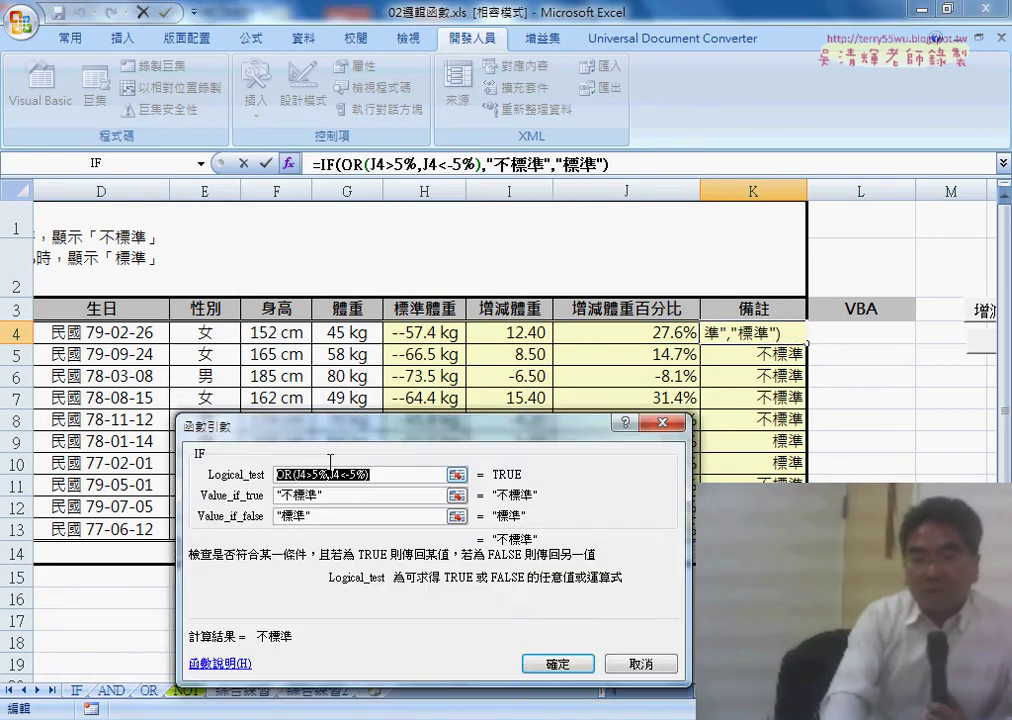
{"action": "left_click_drag", "start_coordinate": [330, 433], "coordinate": [288, 330]}
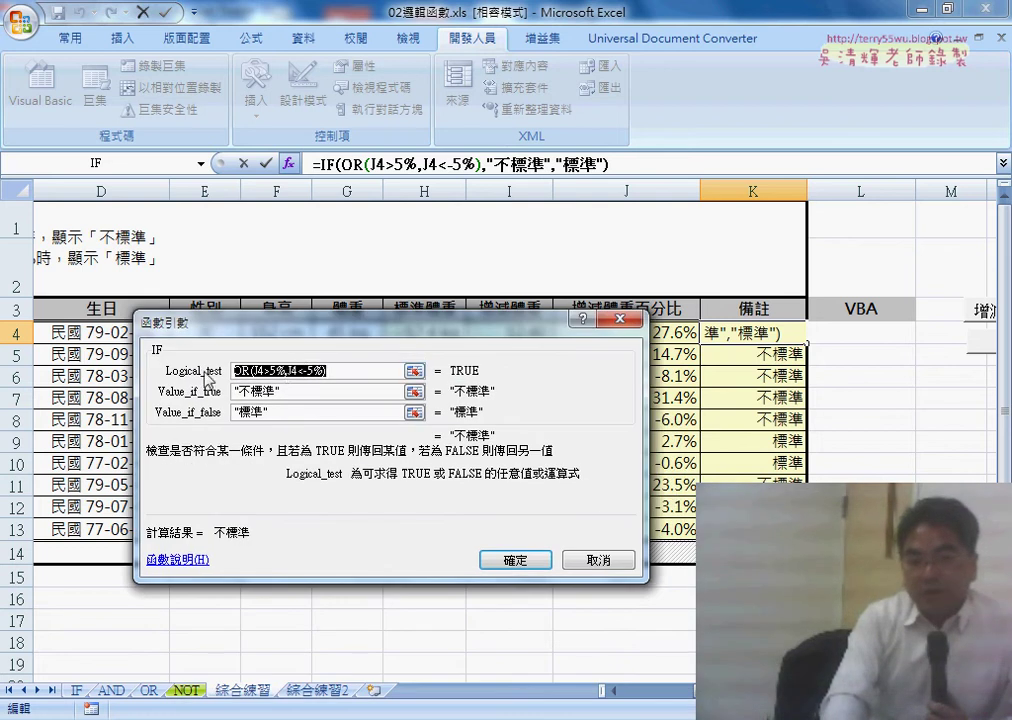
{"action": "left_click", "coordinate": [262, 370]}
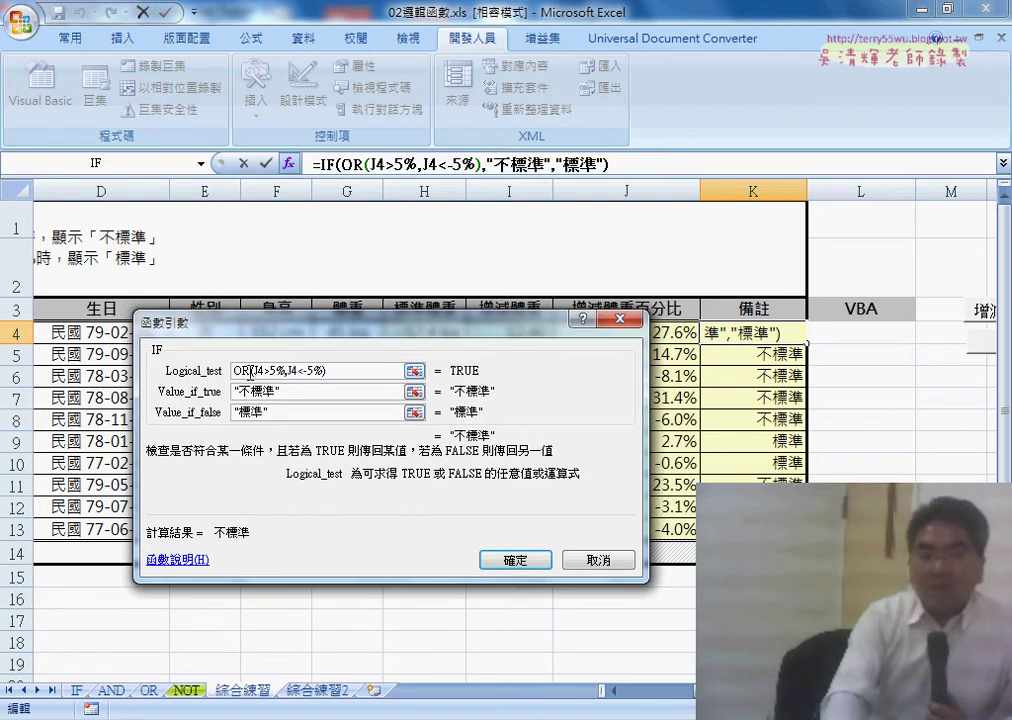
{"action": "left_click_drag", "start_coordinate": [282, 332], "coordinate": [237, 289]}
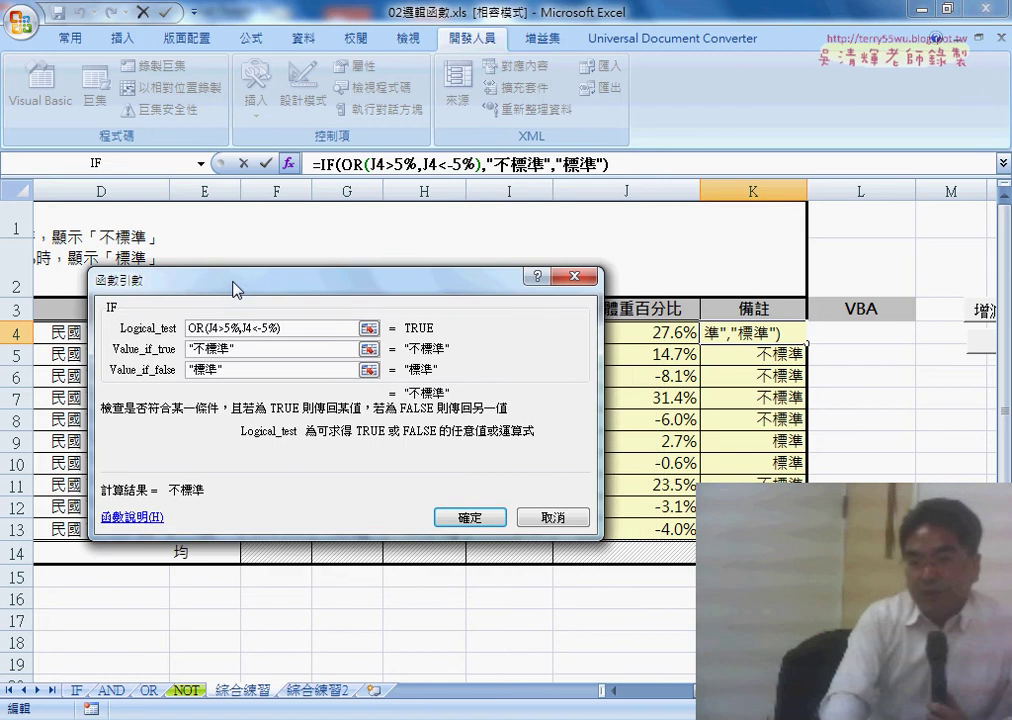
{"action": "double_click", "coordinate": [198, 328]}
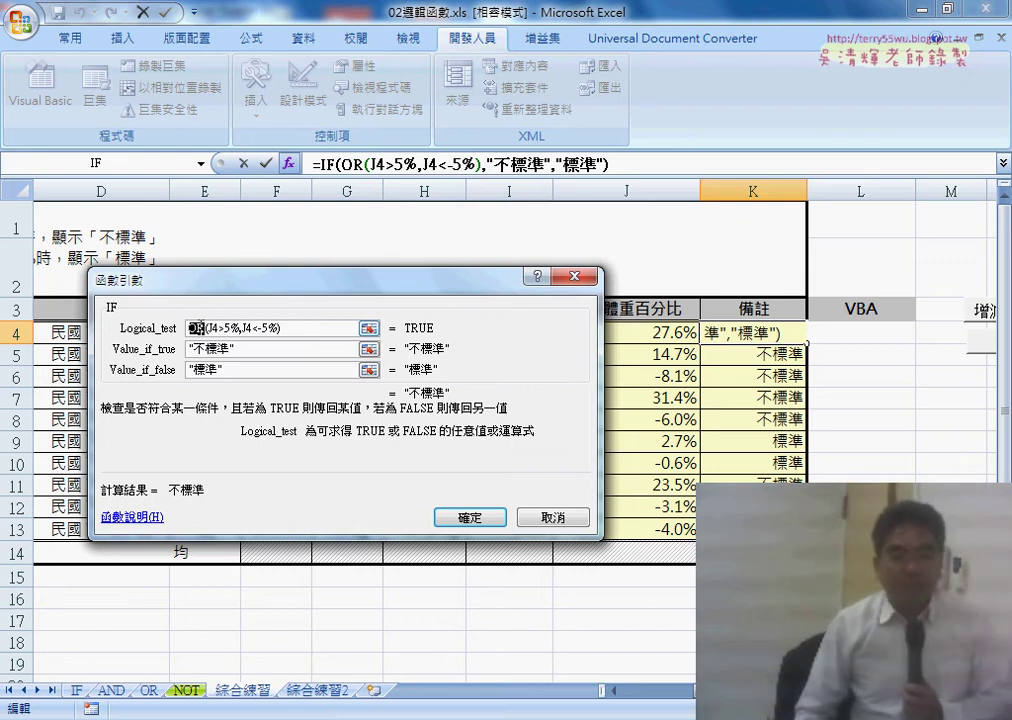
Replace OR with and, adding = signs so the test reads and(J4>=-5%,J4<=-5%)
{"action": "type", "text": "n"}
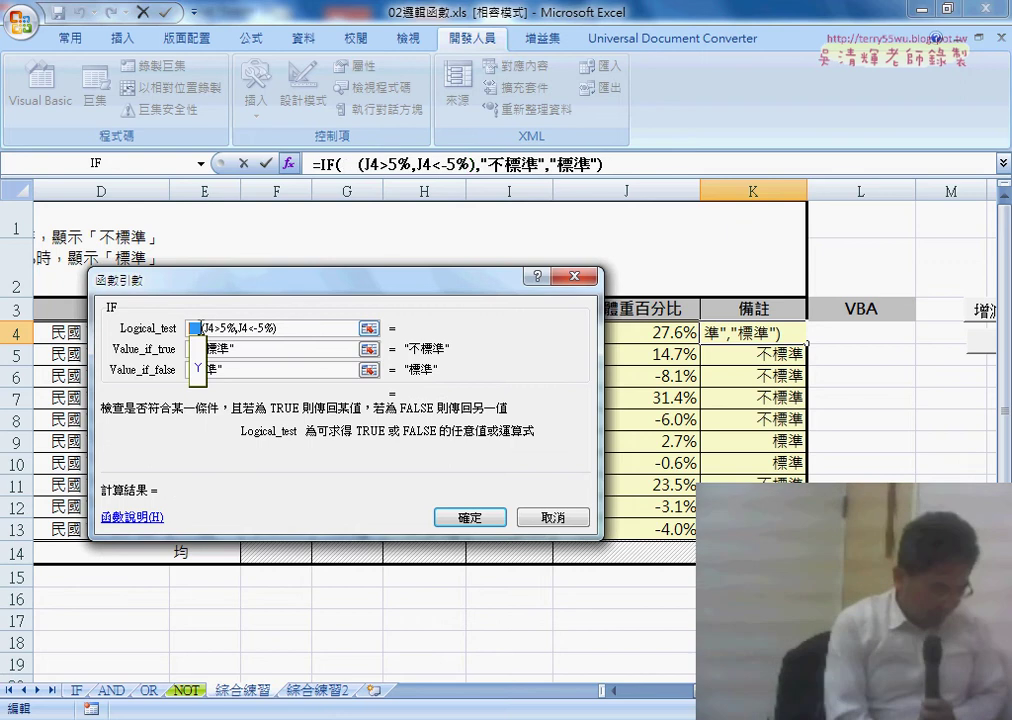
{"action": "key", "text": "Escape"}
{"action": "type", "text": "a"}
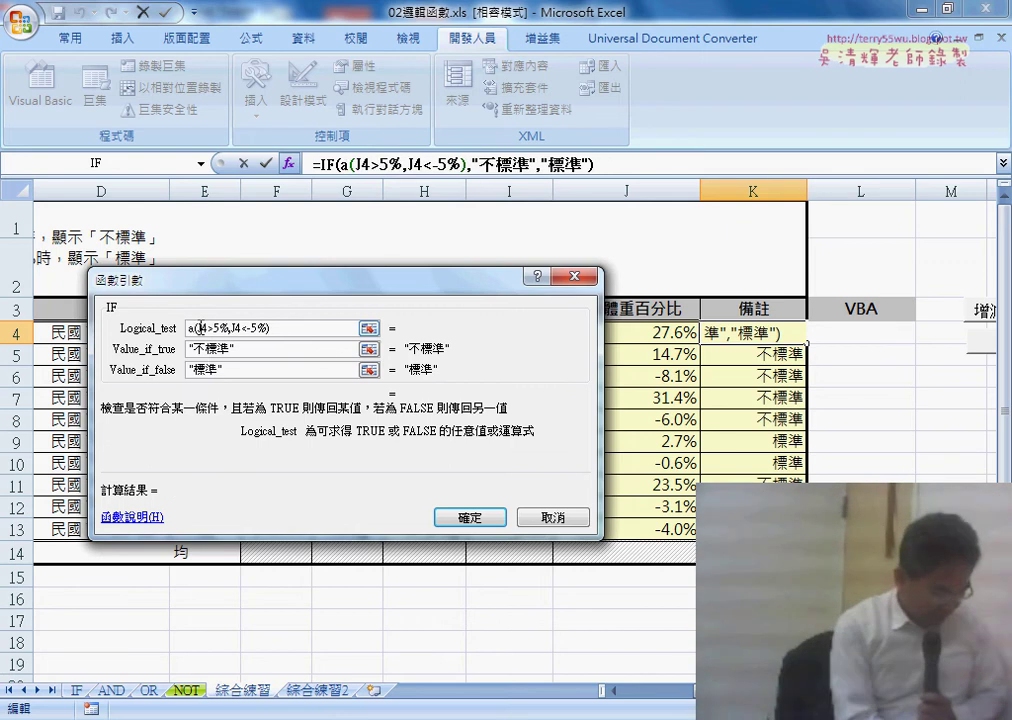
{"action": "type", "text": "nd"}
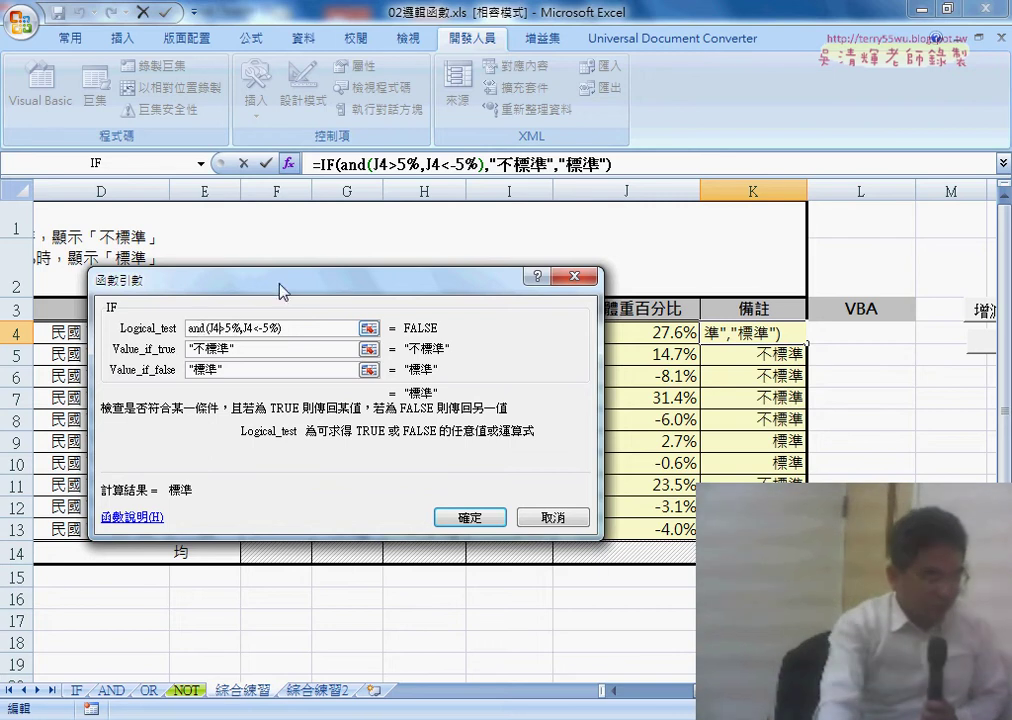
{"action": "left_click_drag", "start_coordinate": [280, 291], "coordinate": [269, 377]}
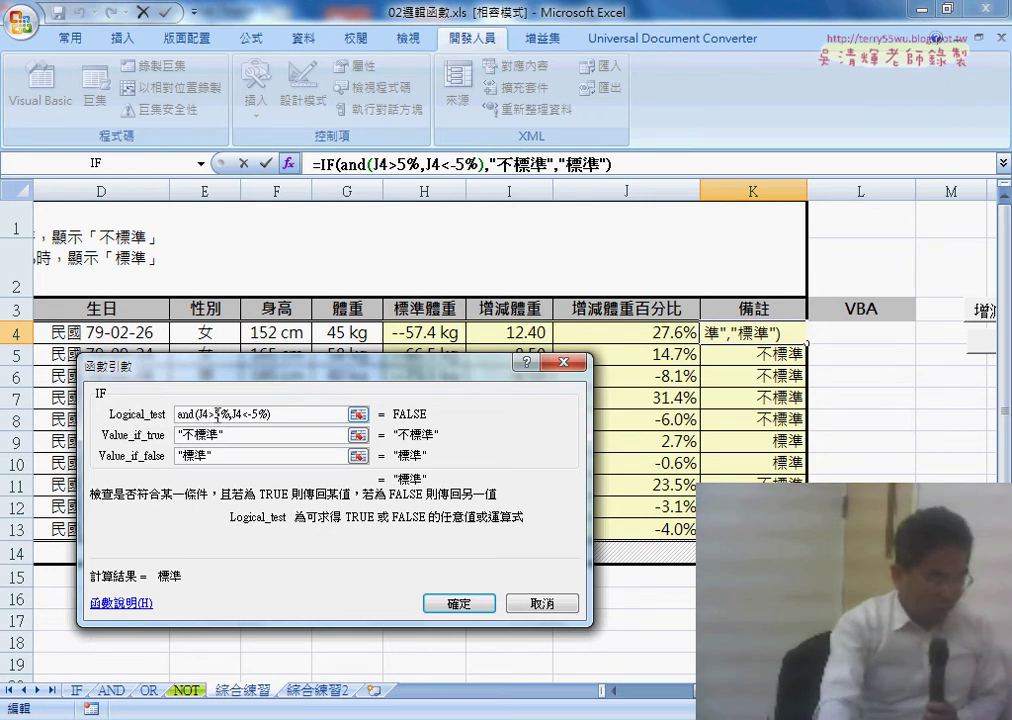
{"action": "type", "text": "="}
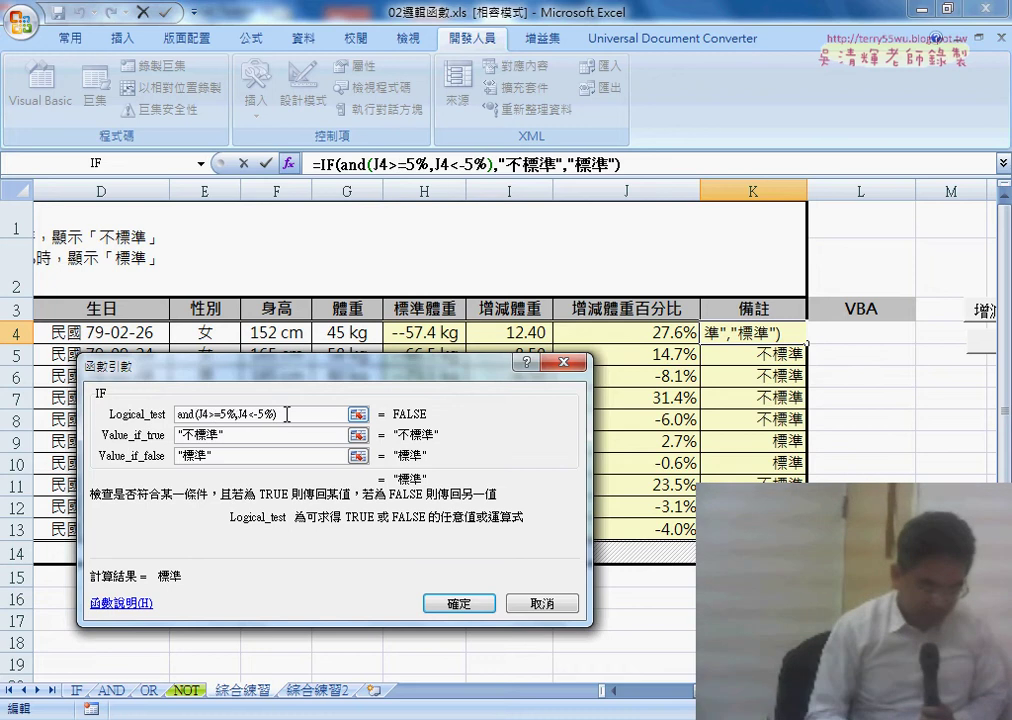
{"action": "type", "text": "-"}
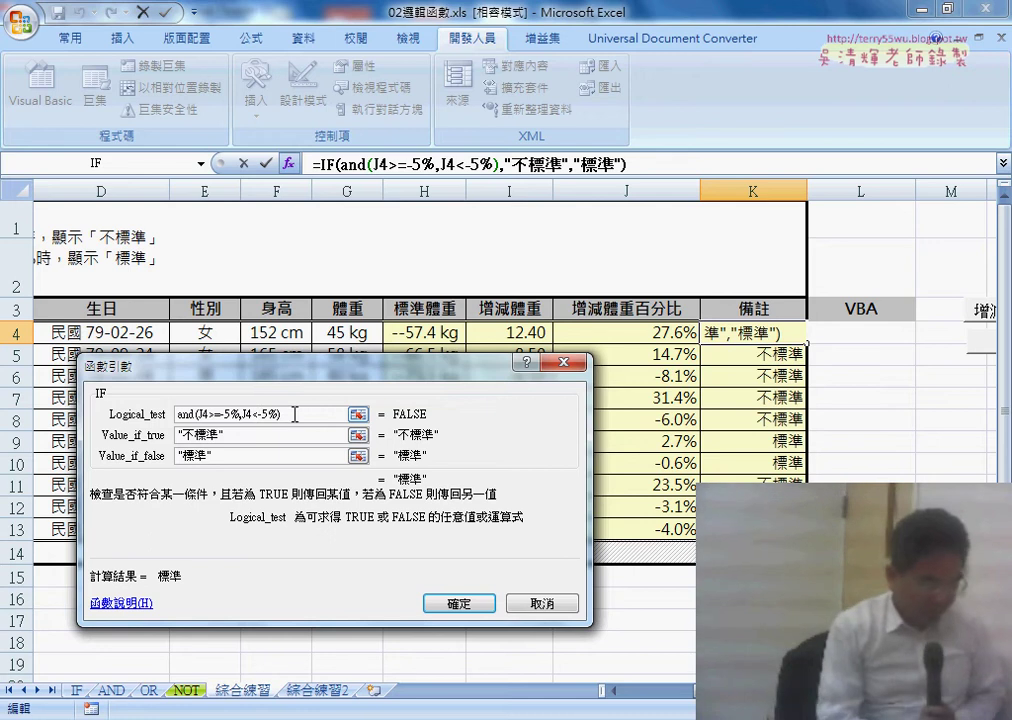
{"action": "type", "text": "="}
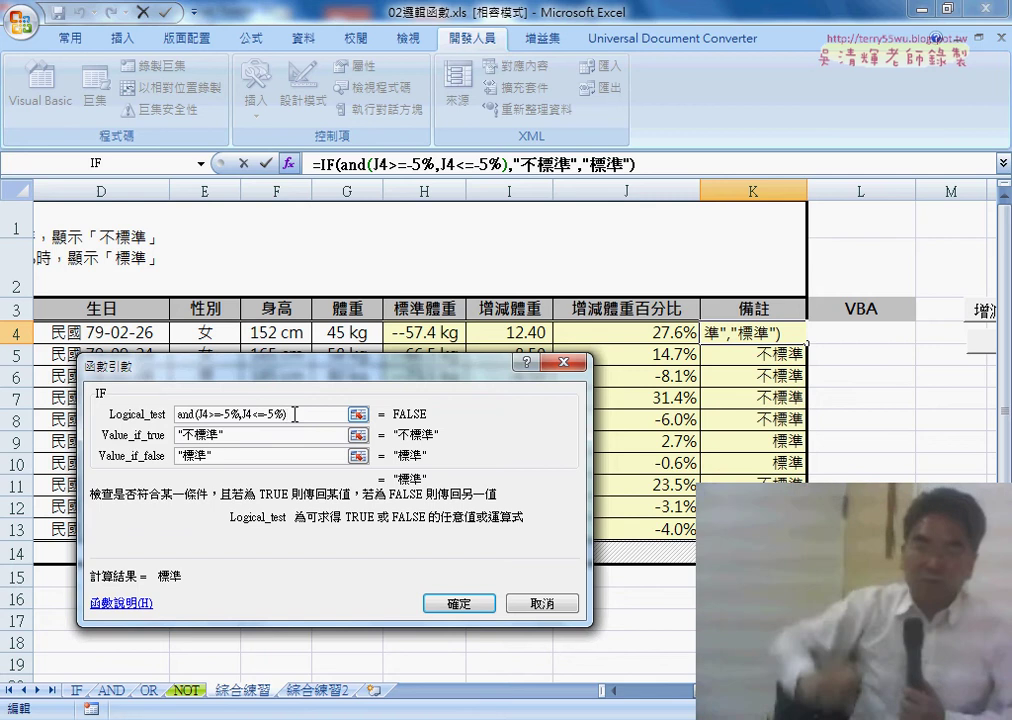
Move 不 from the true value to the false value, giving 標準/不標準, and confirm
{"action": "double_click", "coordinate": [197, 418]}
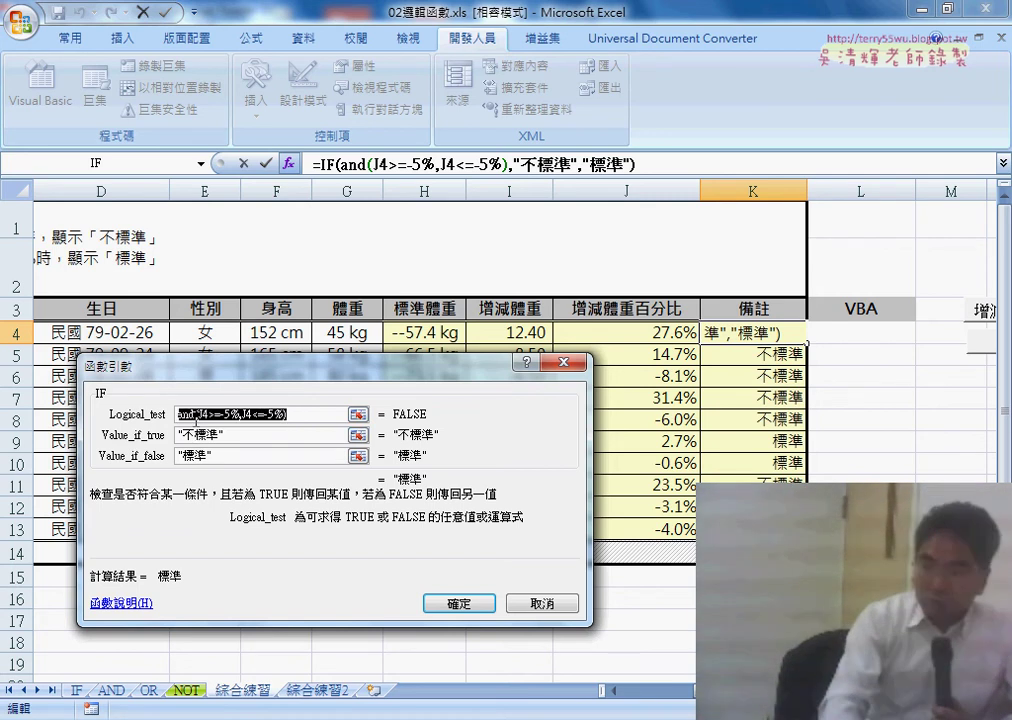
{"action": "left_click", "coordinate": [194, 437]}
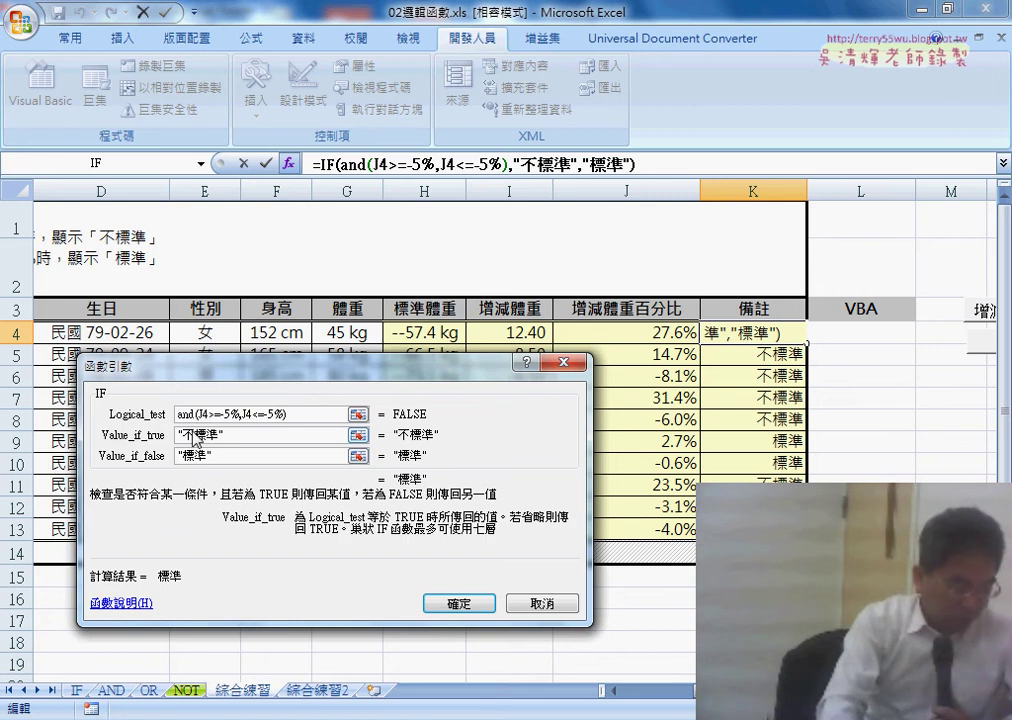
{"action": "right_click", "coordinate": [189, 436]}
{"action": "left_click", "coordinate": [240, 447]}
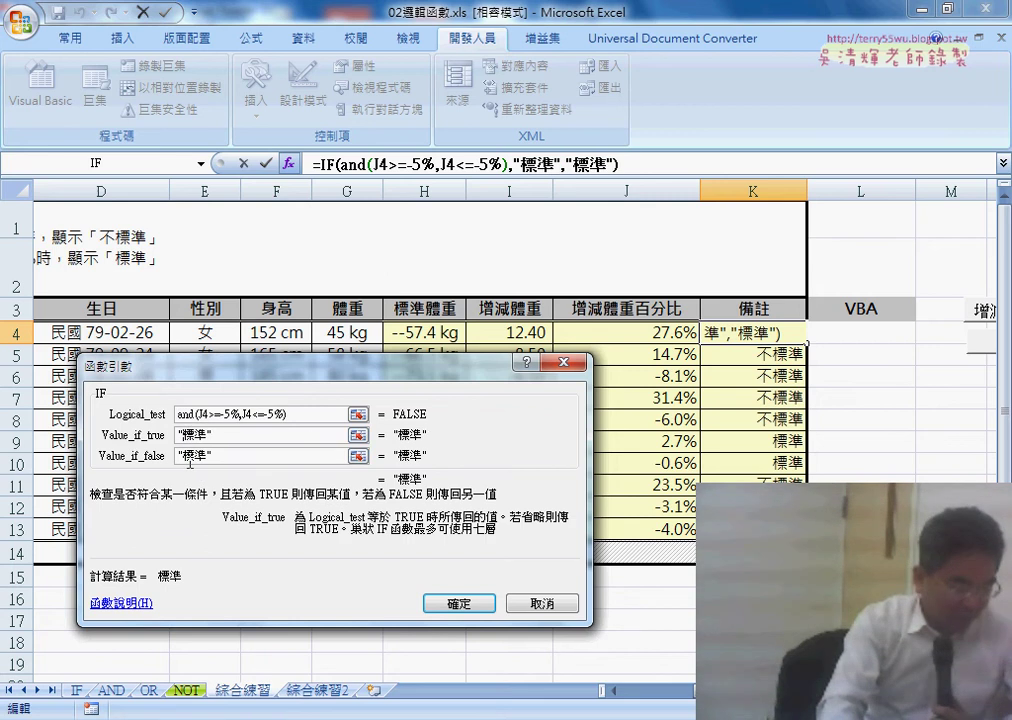
{"action": "left_click", "coordinate": [187, 455]}
{"action": "right_click", "coordinate": [187, 455]}
{"action": "left_click", "coordinate": [218, 445]}
{"action": "type", "text": "不"}
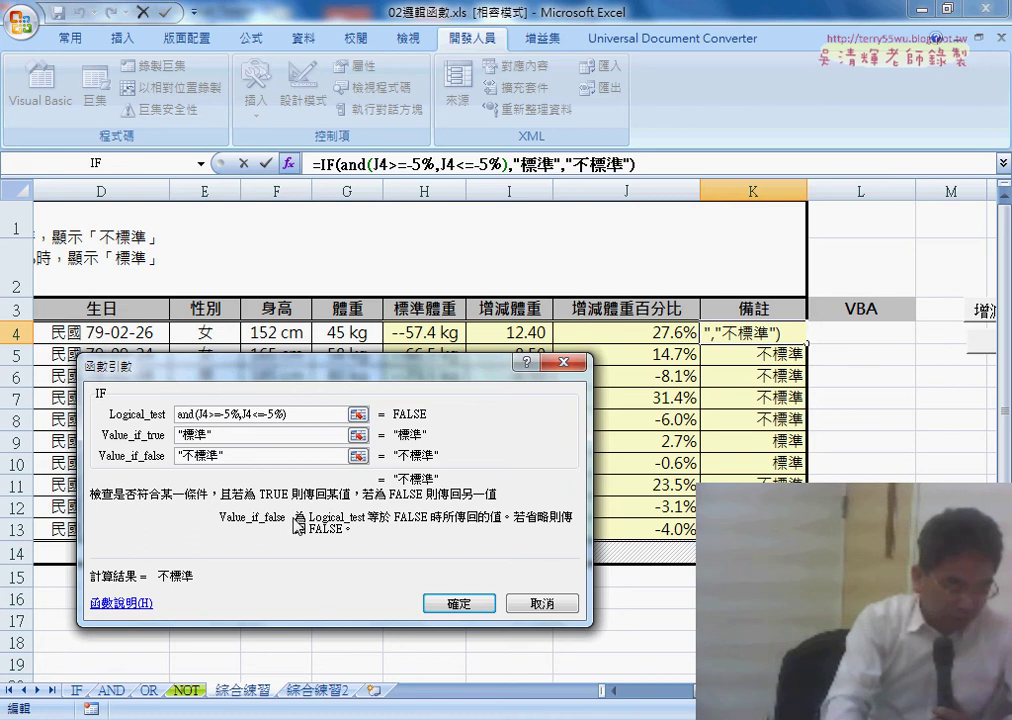
{"action": "left_click", "coordinate": [472, 604]}
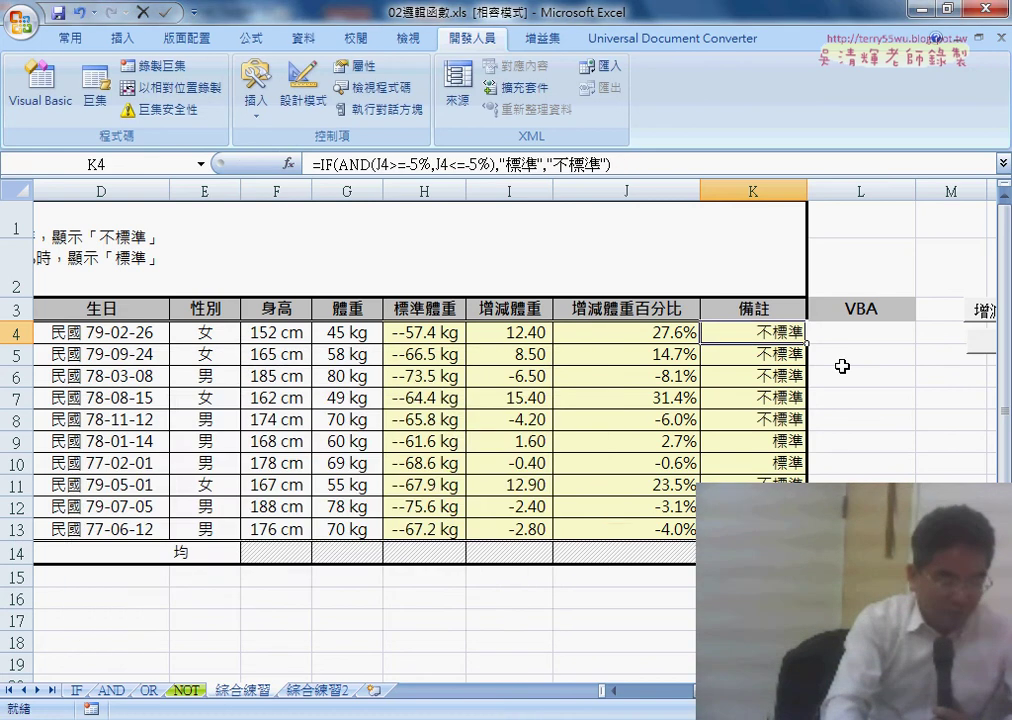
Fill the AND formula down K4:K13, then start editing K4's formula
{"action": "left_click_drag", "start_coordinate": [808, 342], "coordinate": [806, 528]}
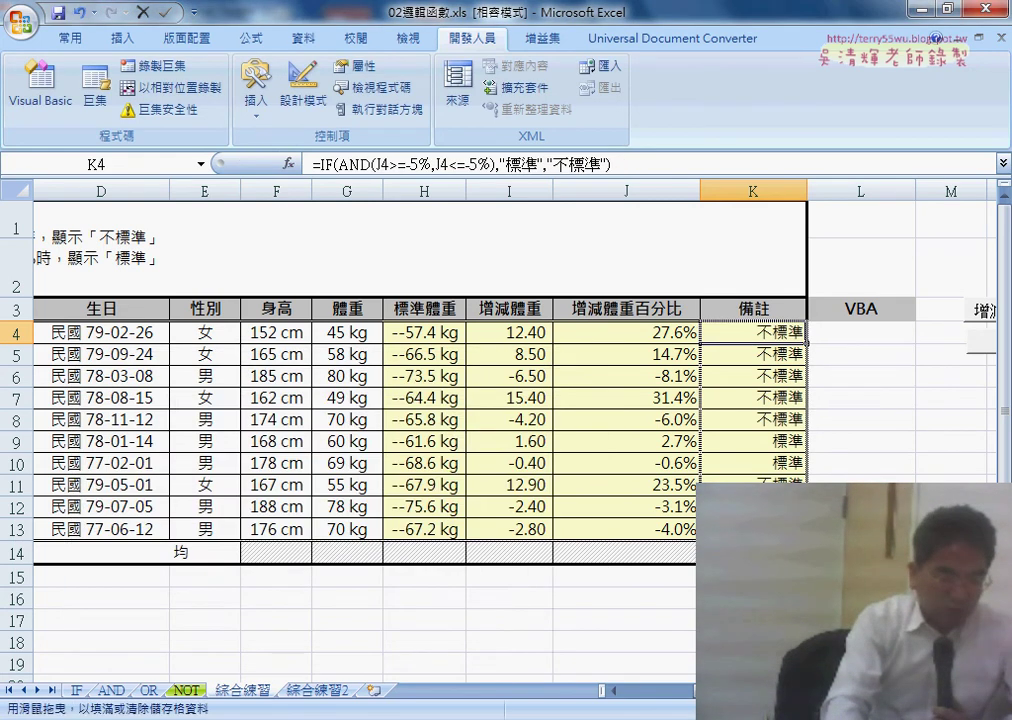
{"action": "left_click_drag", "start_coordinate": [806, 528], "coordinate": [806, 528]}
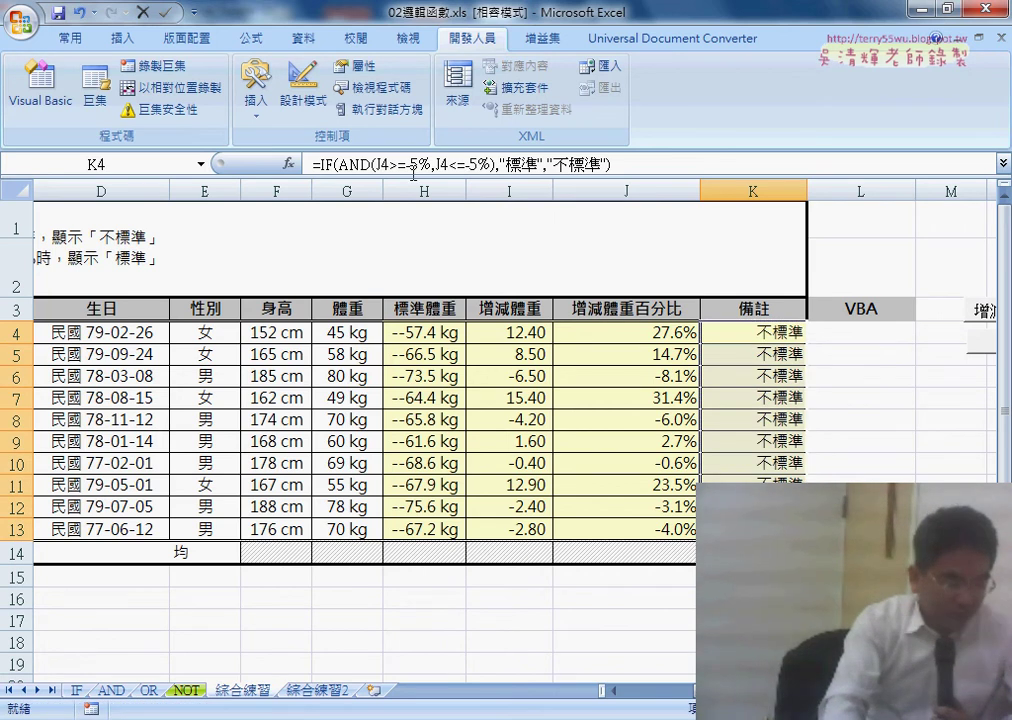
{"action": "left_click", "coordinate": [766, 333]}
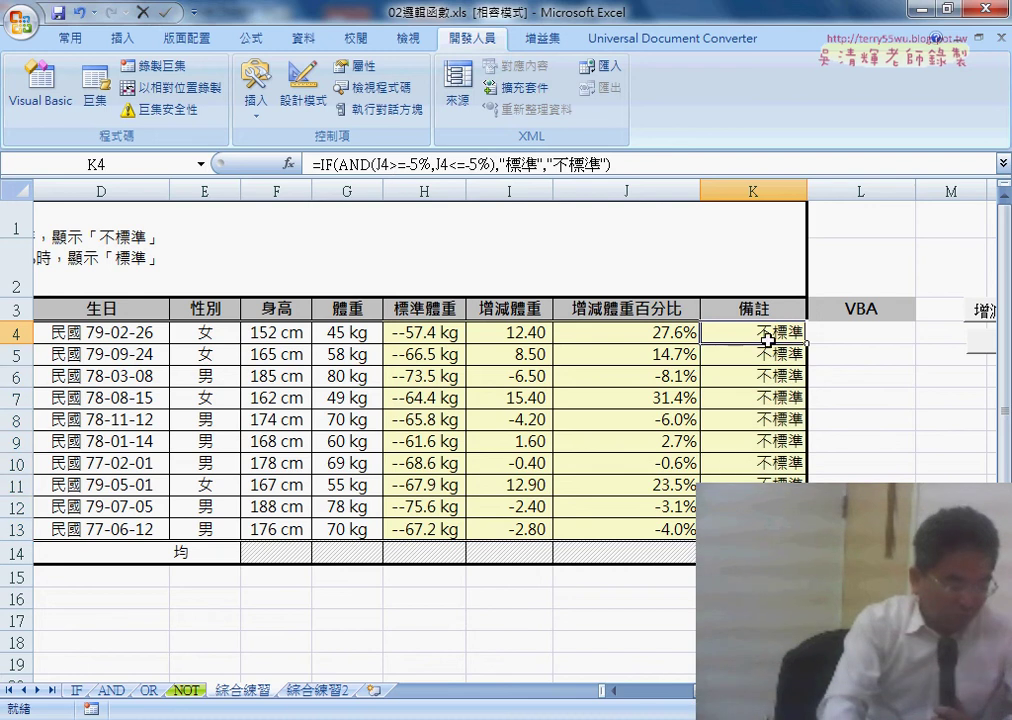
{"action": "left_click", "coordinate": [401, 165]}
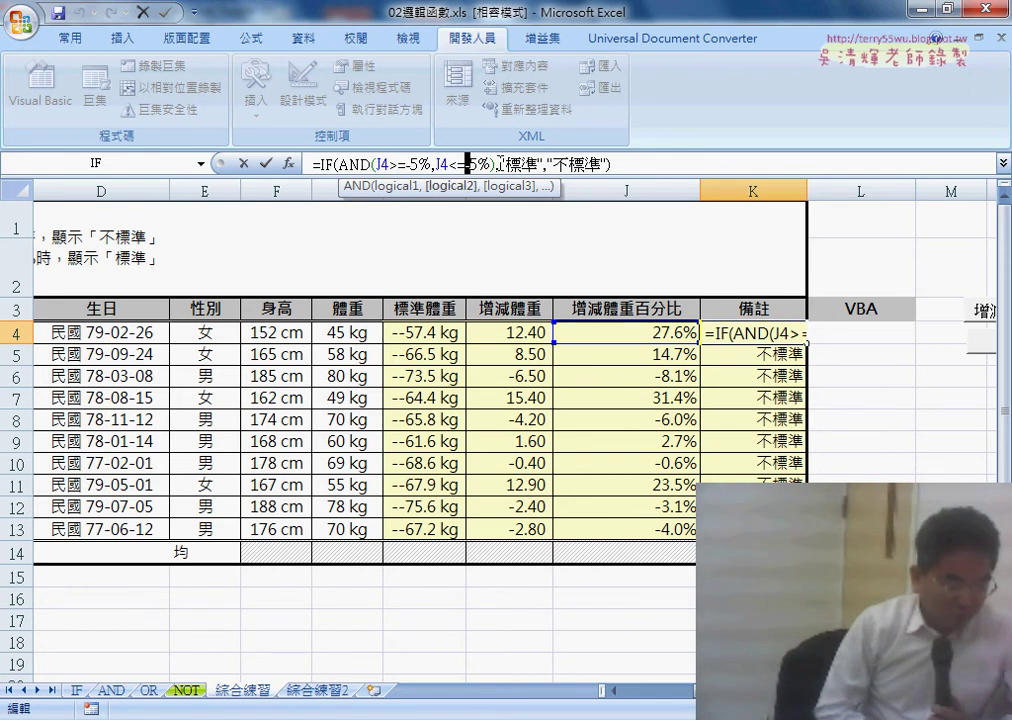
Correct the upper bound to J4<=5% and refill the formula down column K
{"action": "left_click", "coordinate": [500, 163]}
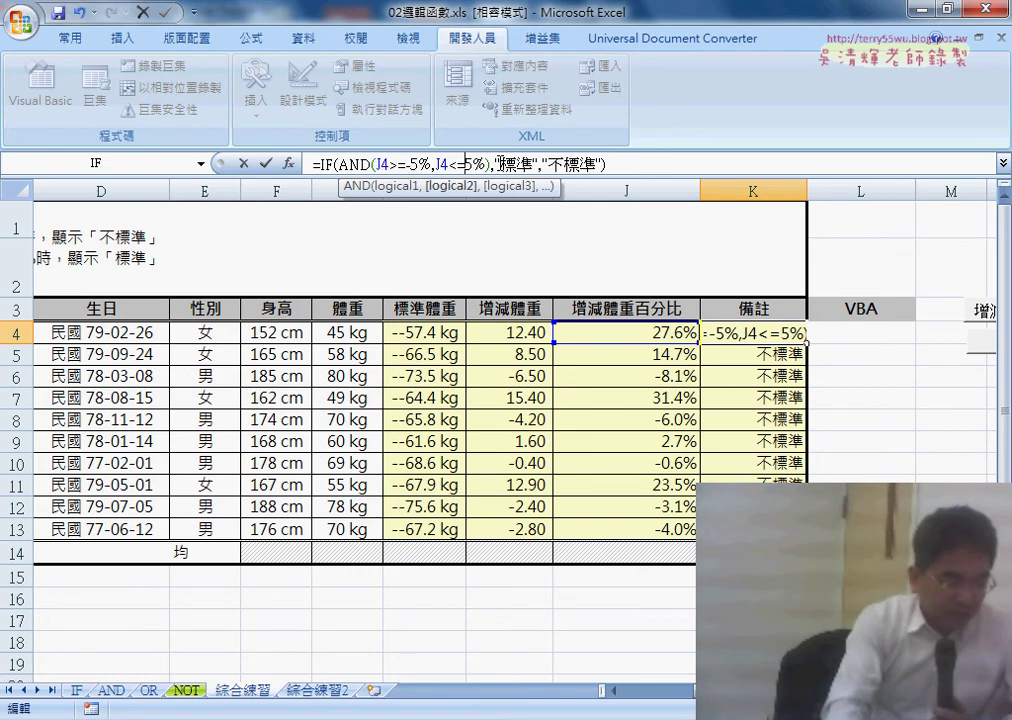
{"action": "left_click", "coordinate": [266, 164]}
{"action": "left_click_drag", "start_coordinate": [806, 343], "coordinate": [806, 540]}
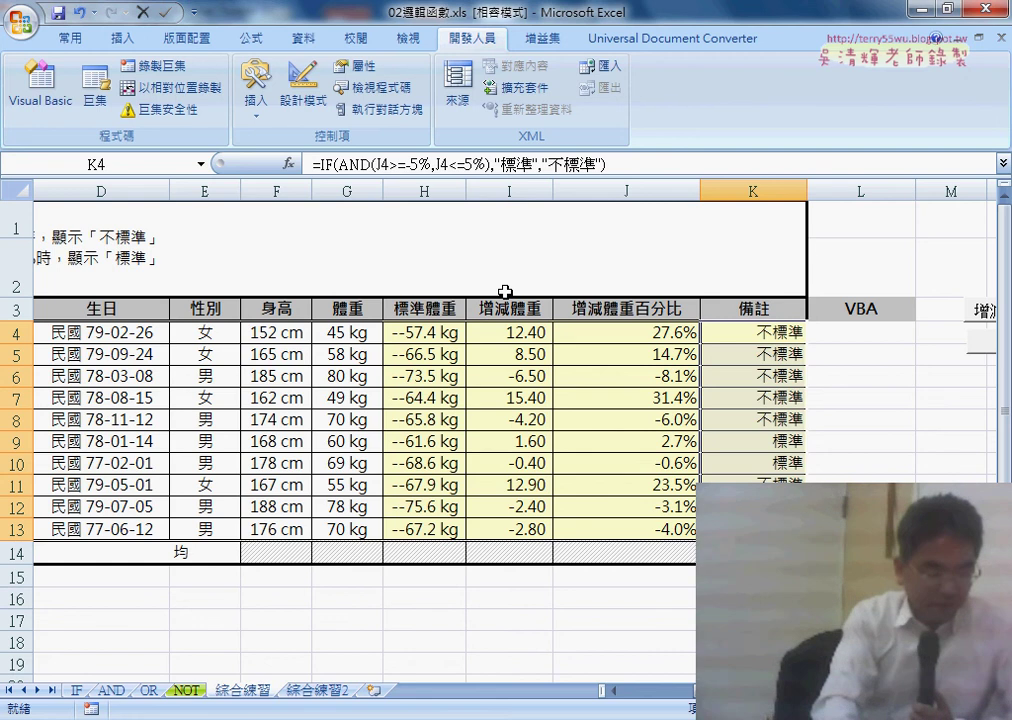
Review the AND test in K4's formula and reselect K4 unchanged
{"action": "left_click_drag", "start_coordinate": [341, 165], "coordinate": [371, 165]}
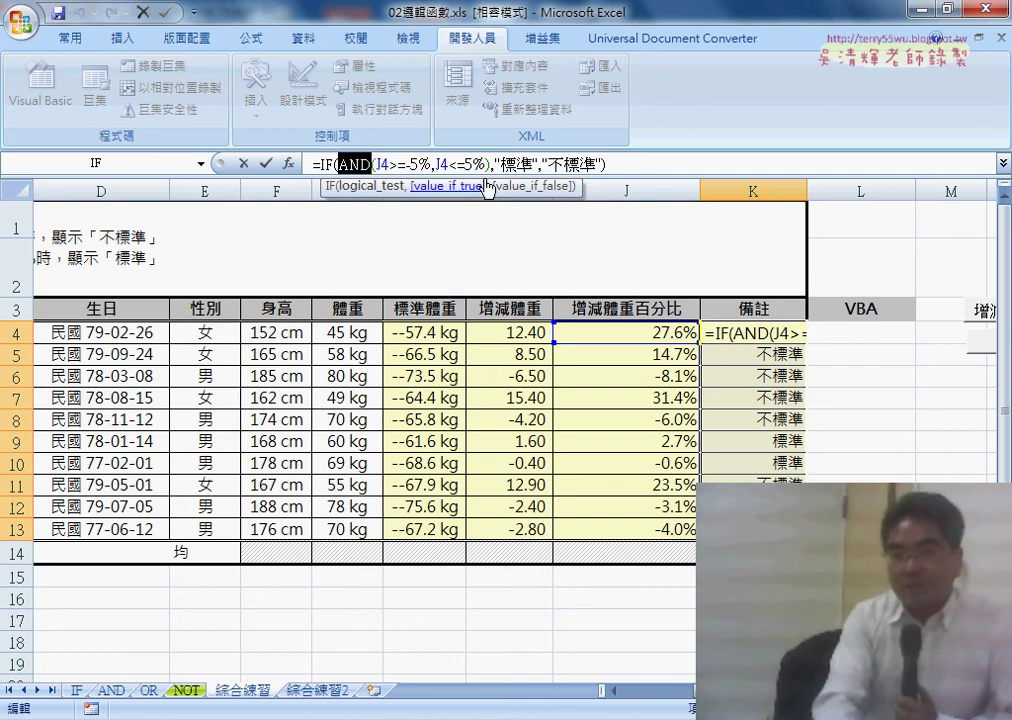
{"action": "key", "text": "Return"}
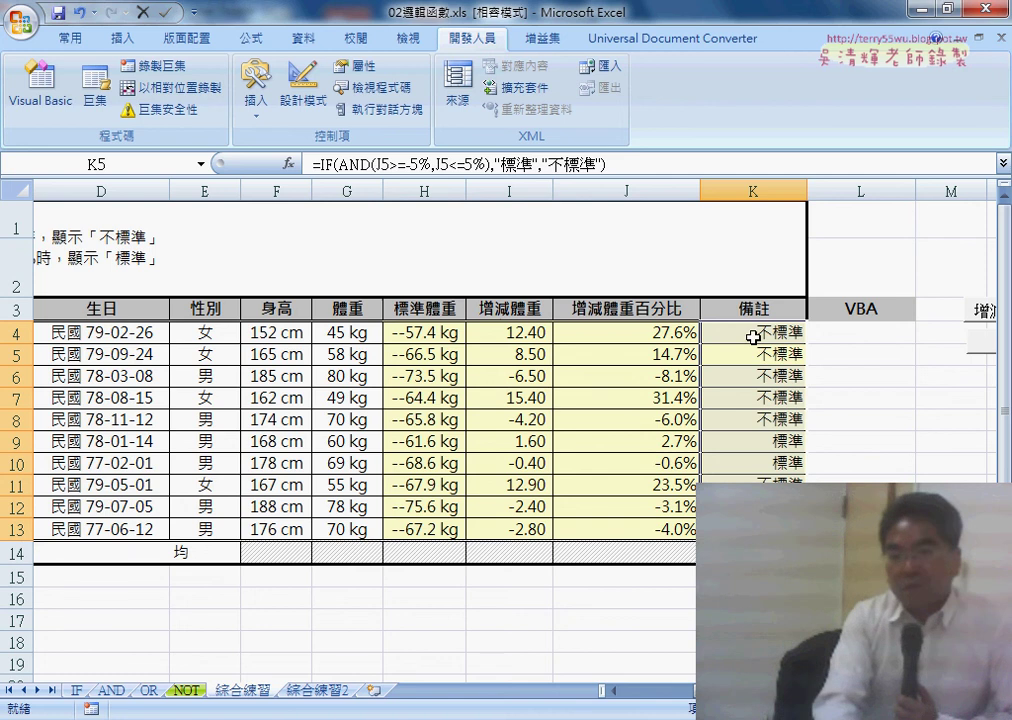
{"action": "left_click", "coordinate": [752, 333]}
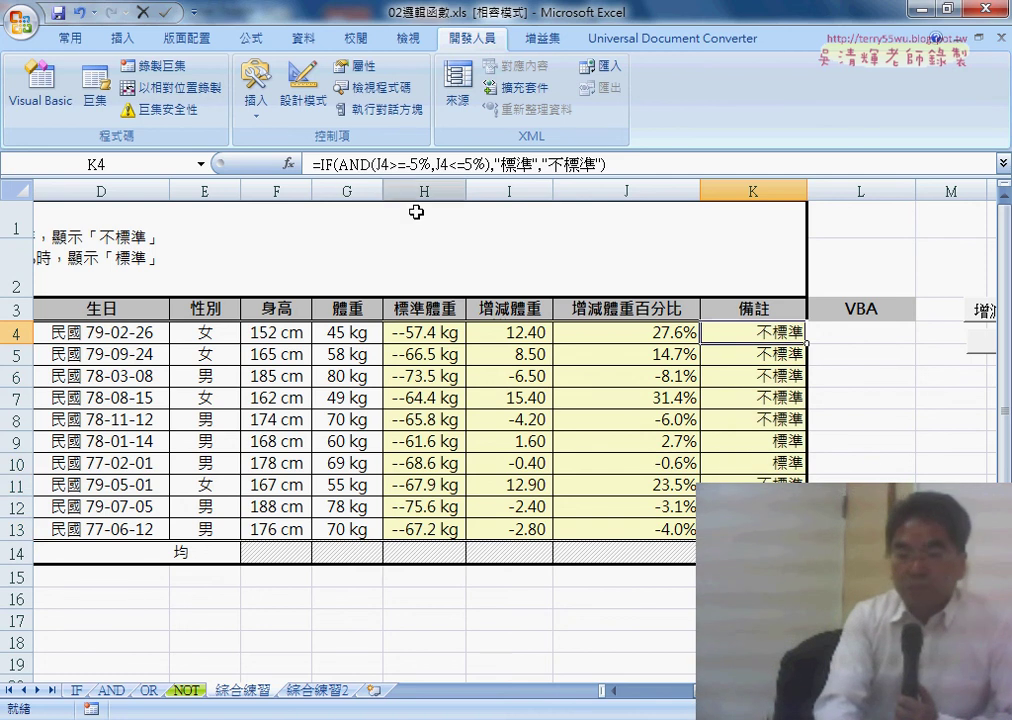
{"action": "scroll", "coordinate": [485, 546], "scroll_direction": "right", "scroll_amount": 1}
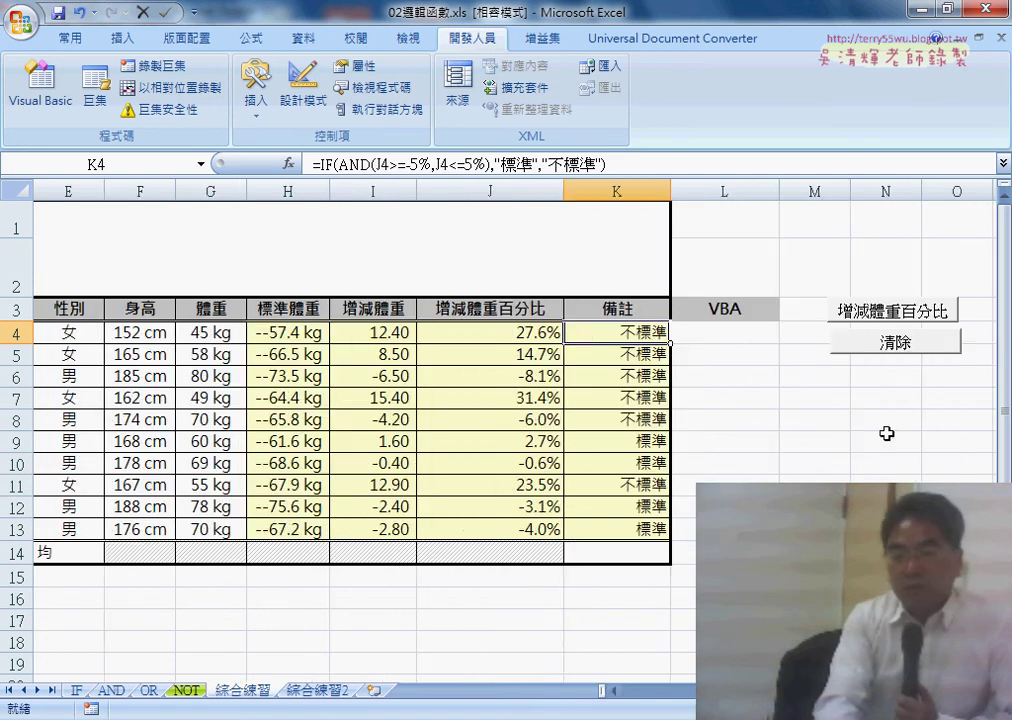
{"action": "left_click", "coordinate": [775, 356]}
{"action": "left_click", "coordinate": [758, 332]}
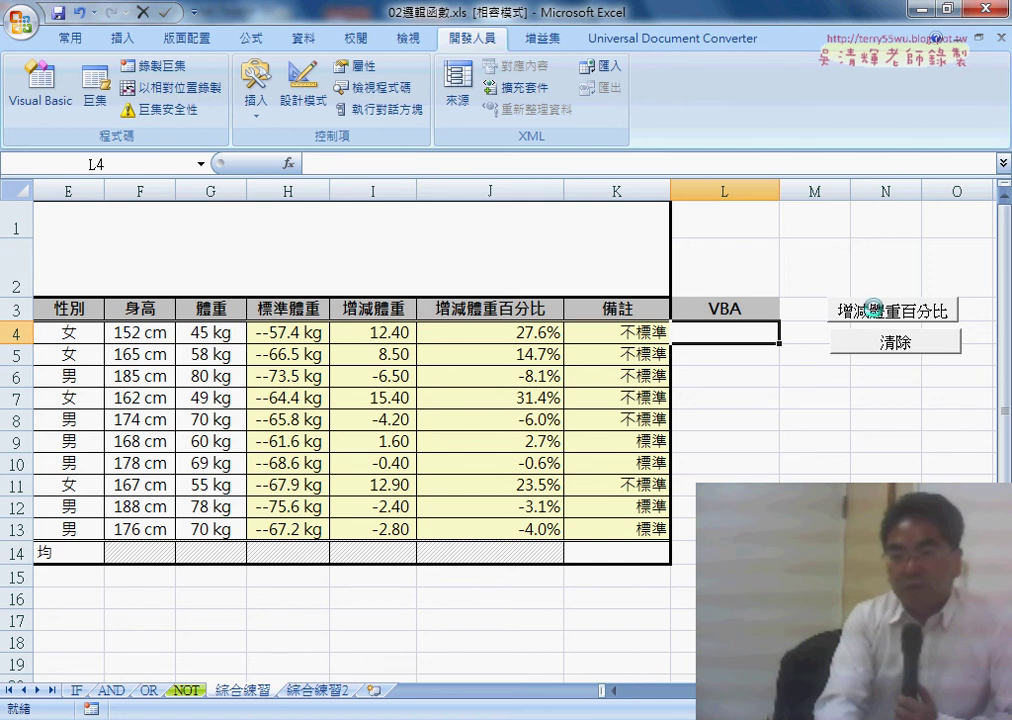
{"action": "left_click", "coordinate": [872, 310]}
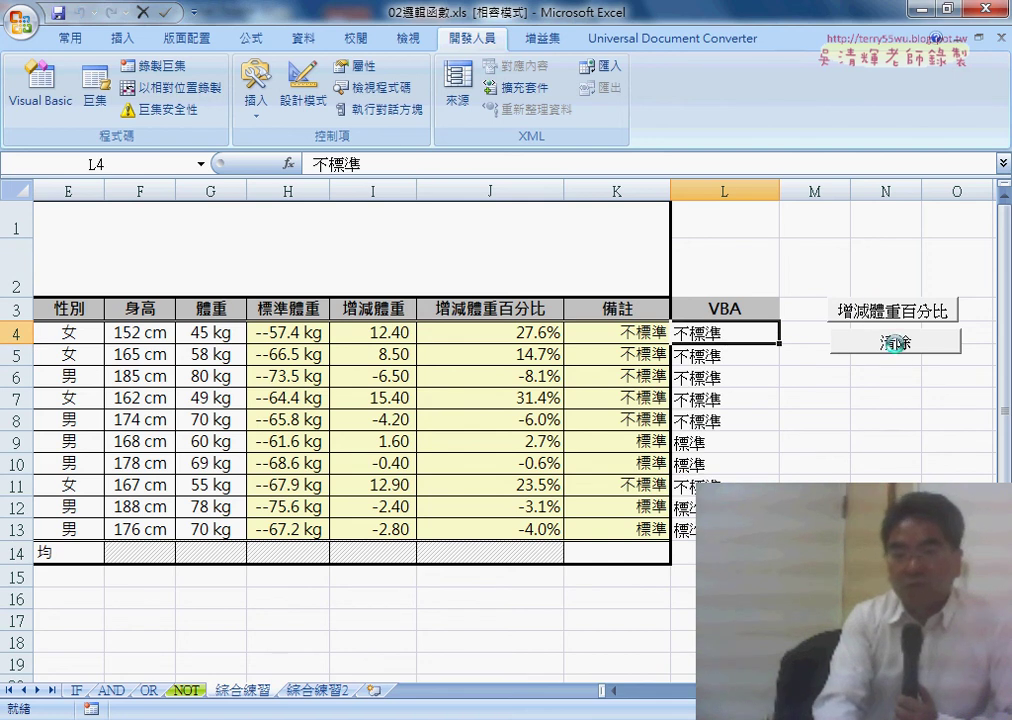
{"action": "left_click", "coordinate": [895, 343]}
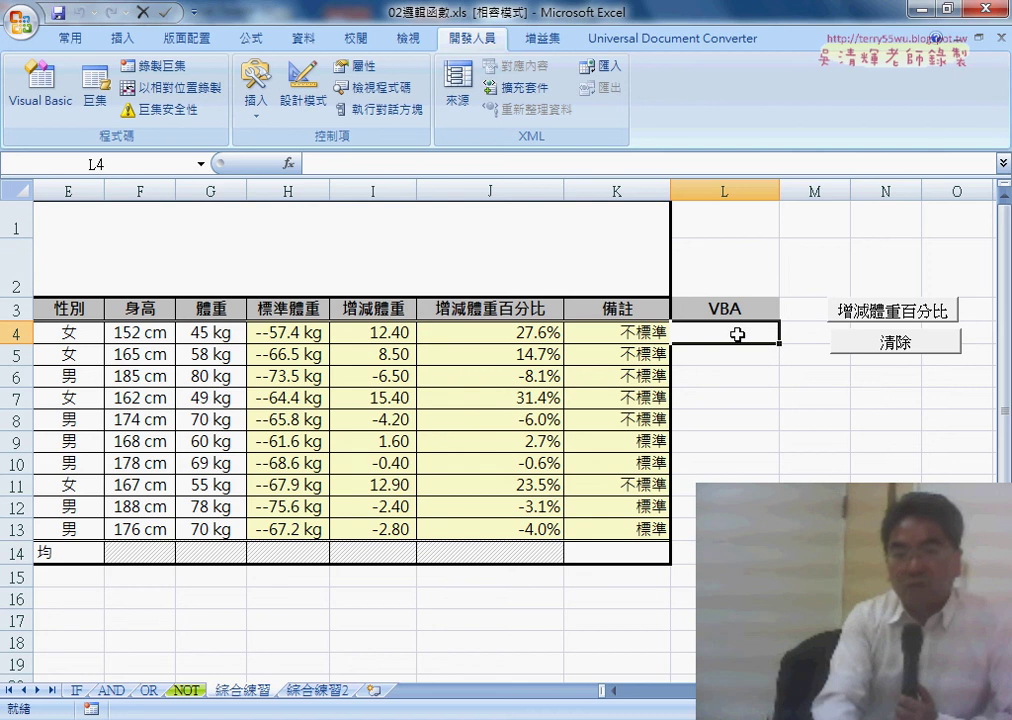
{"action": "left_click", "coordinate": [290, 163]}
Insert the user-defined =增減體重百分比函數(J4) in L4 and fill it down to L13
{"action": "left_click", "coordinate": [390, 418]}
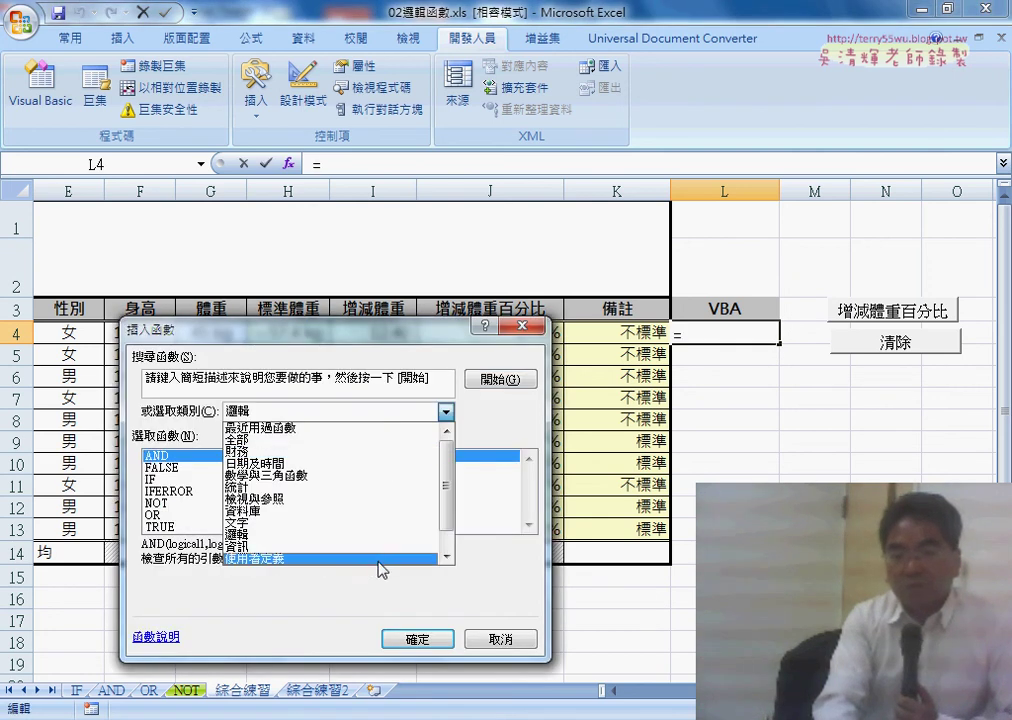
{"action": "left_click", "coordinate": [380, 565]}
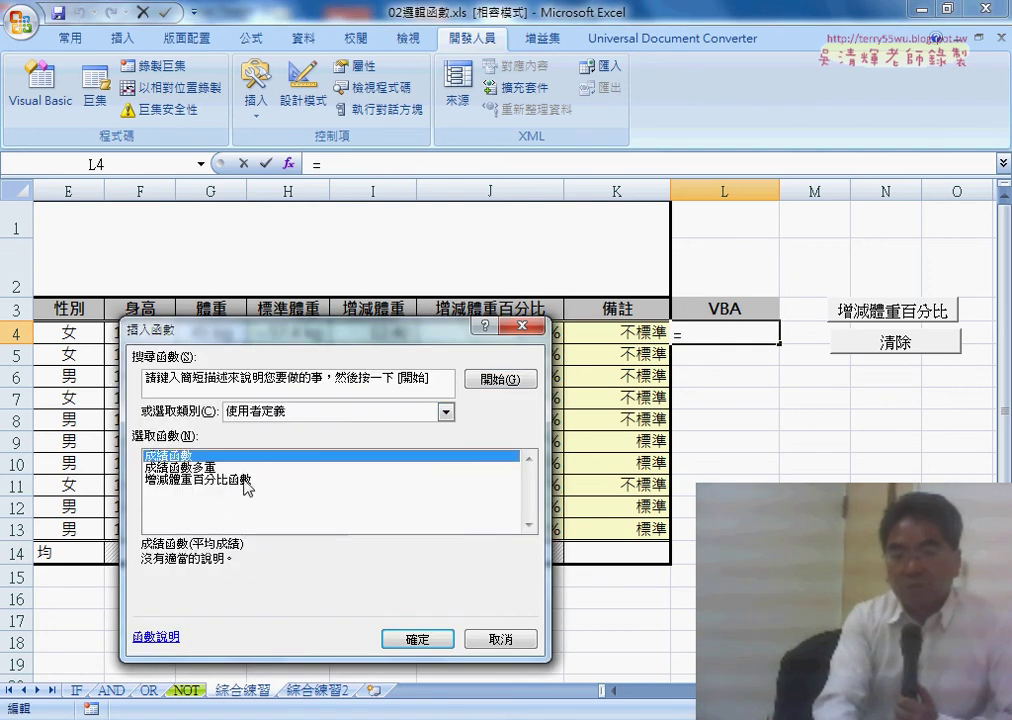
{"action": "left_click", "coordinate": [218, 479]}
{"action": "left_click", "coordinate": [420, 639]}
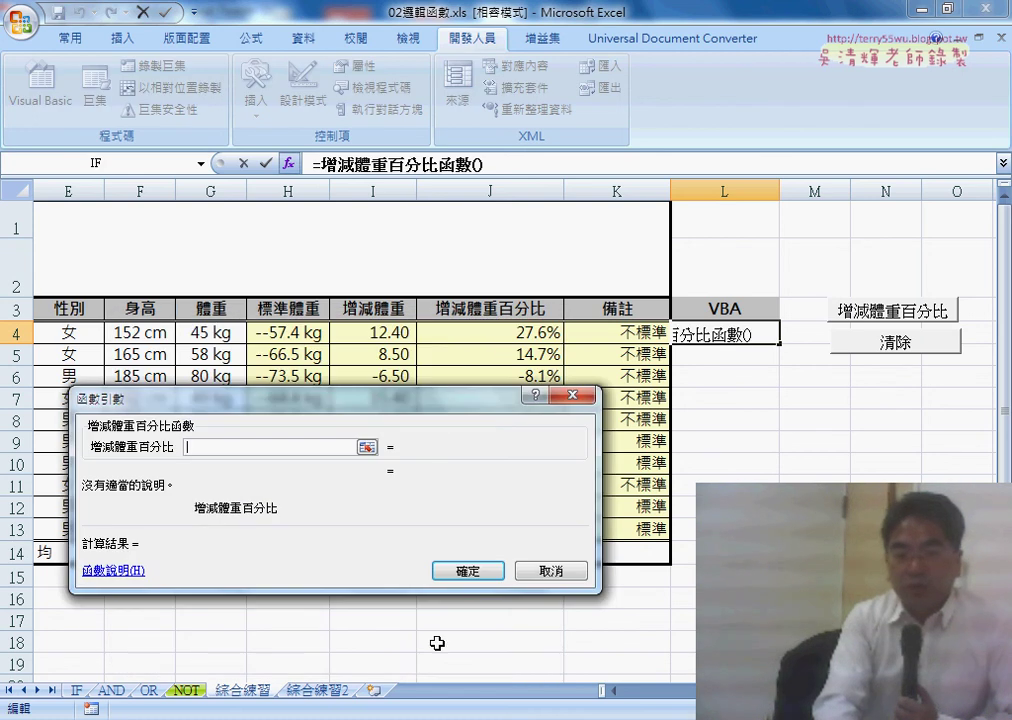
{"action": "left_click", "coordinate": [490, 332]}
{"action": "left_click", "coordinate": [468, 570]}
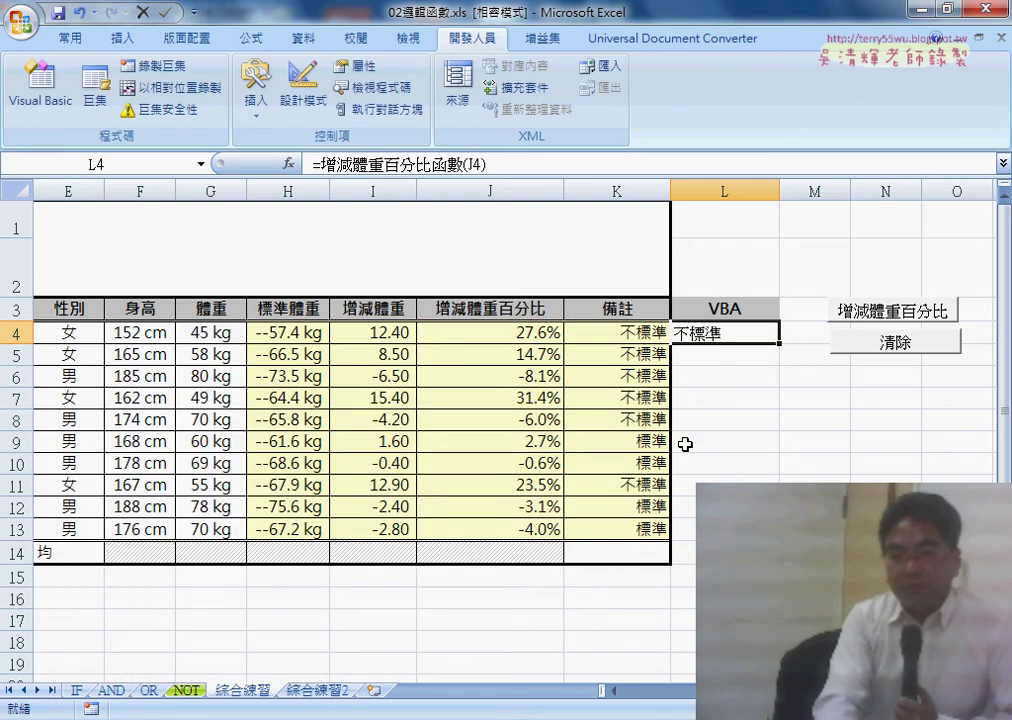
{"action": "left_click_drag", "start_coordinate": [781, 343], "coordinate": [778, 540]}
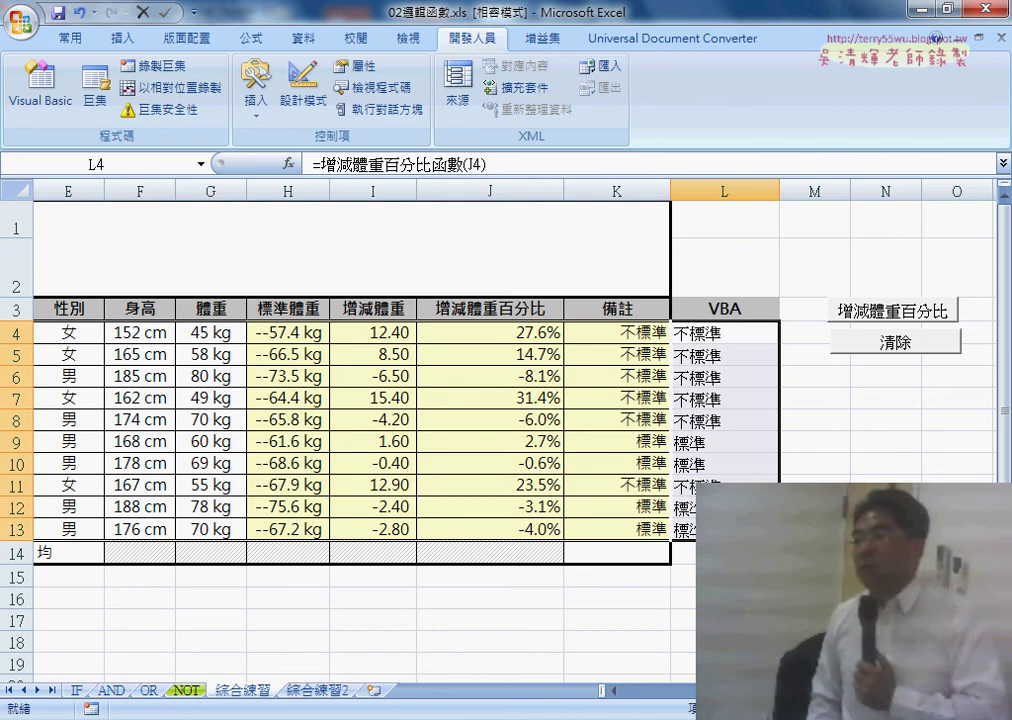